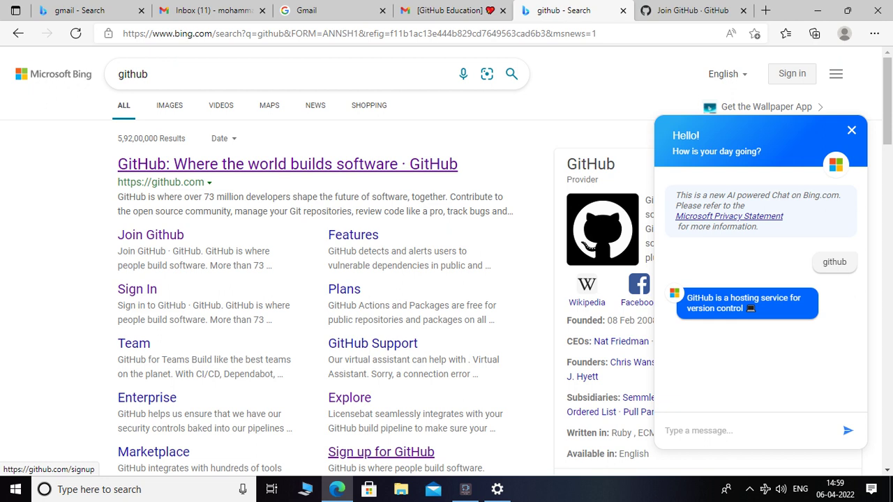
# - Open the GitHub sign-up page from the search results and fill in the account's e-mail with the saved Gmail address
pyautogui.click(381, 452)
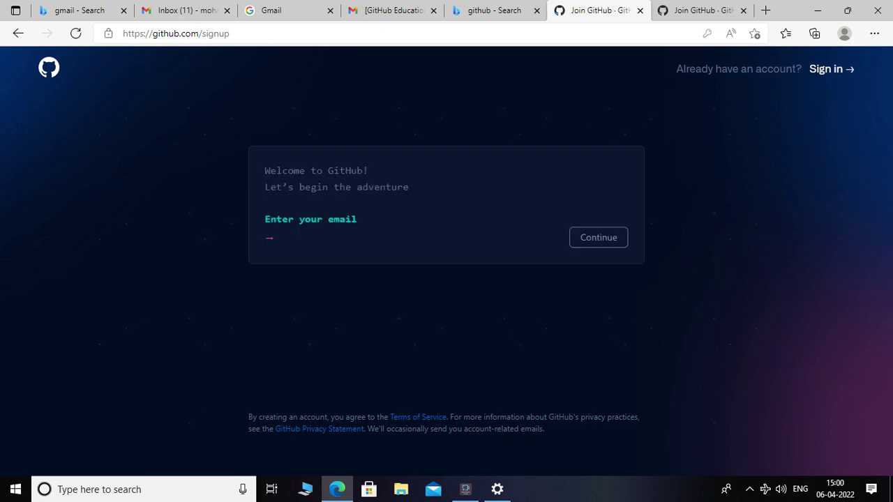
pyautogui.write('m')
pyautogui.press('Down')
pyautogui.press('Down')
pyautogui.press('Down')
pyautogui.press('Down')
pyautogui.press('Down')
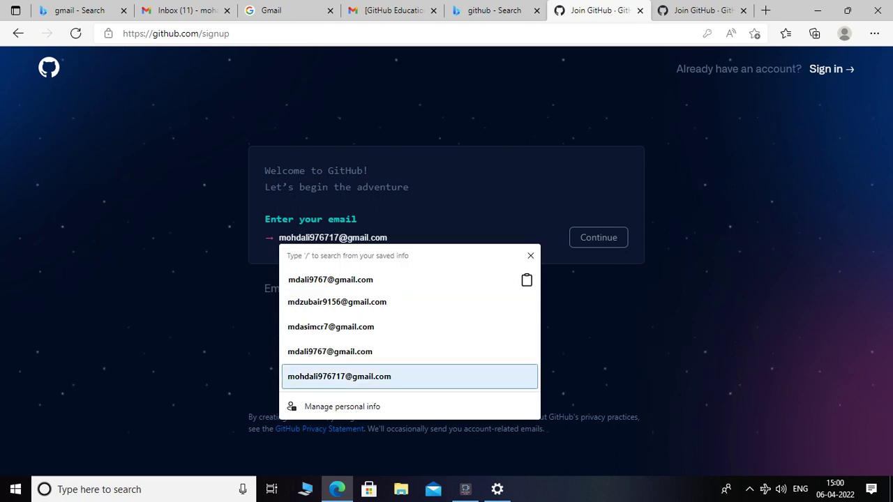
pyautogui.press('Return')
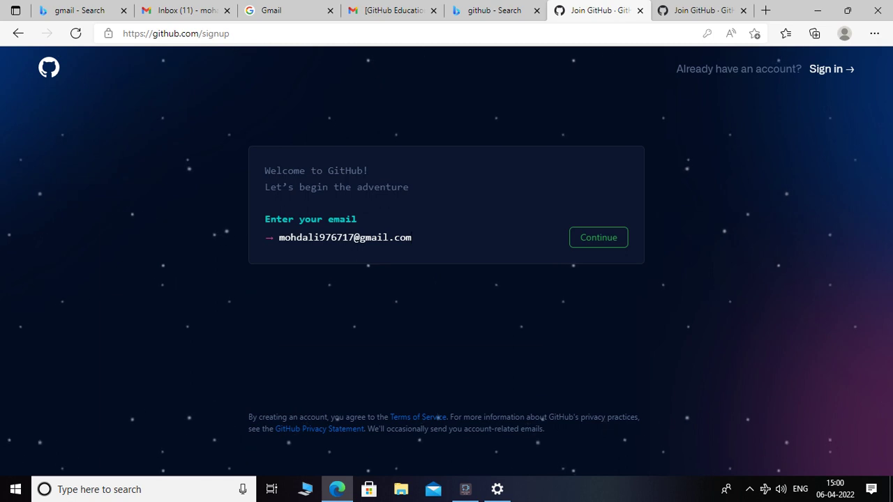
# - Submit the e-mail address and enter the new account's password in the sign-up form
pyautogui.moveTo(411, 237); pyautogui.dragTo(278, 237)
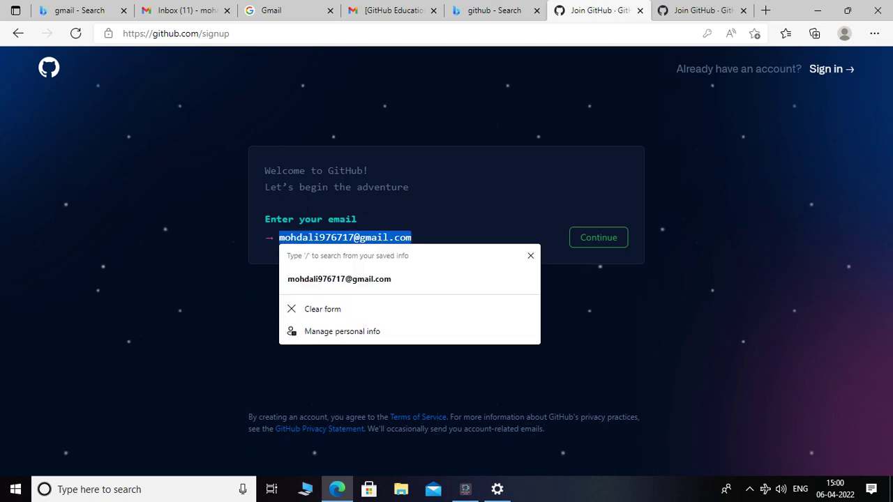
pyautogui.click(412, 237)
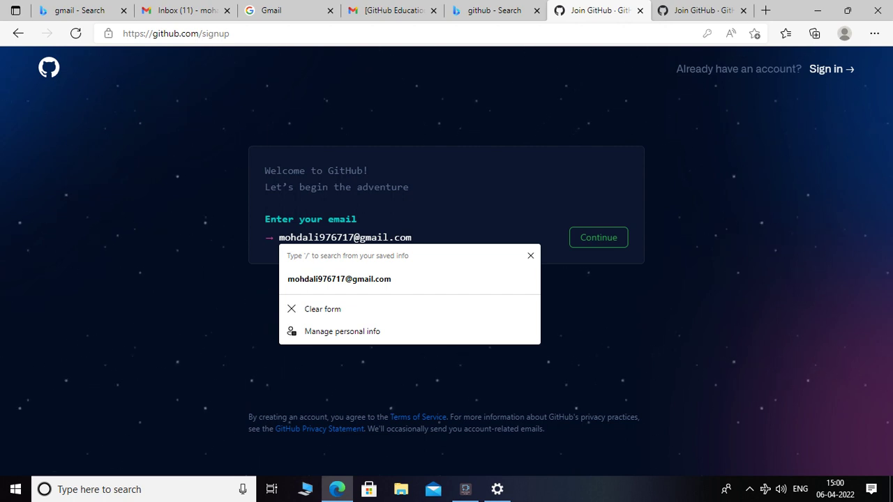
pyautogui.press('Return')
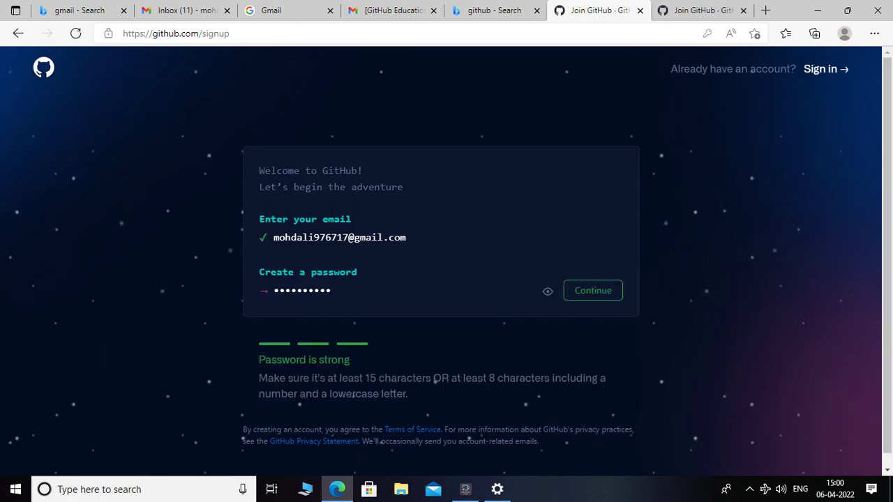
pyautogui.press('Return')
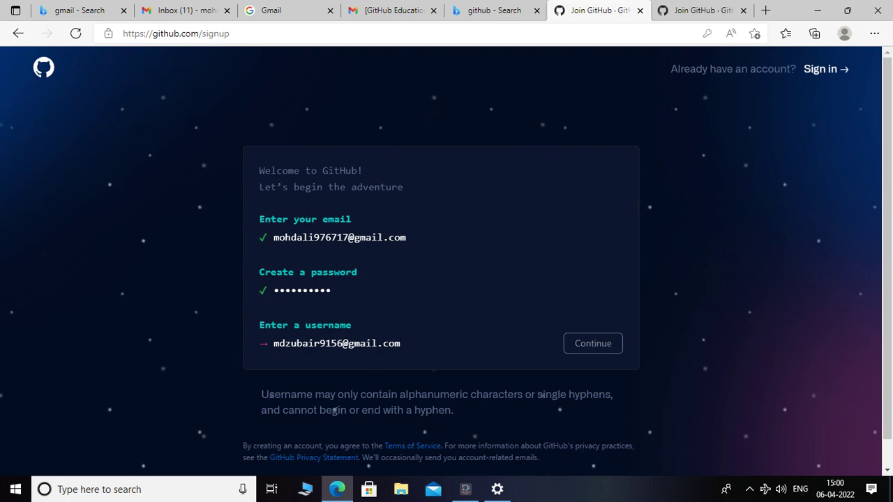
# - Replace the prefilled username with azure044 and answer "n" to receiving product updates and announcements by email
pyautogui.press('BackSpace')
pyautogui.press('BackSpace')
pyautogui.press('BackSpace')
pyautogui.press('BackSpace')
pyautogui.press('BackSpace')
pyautogui.press('BackSpace')
pyautogui.press('BackSpace')
pyautogui.press('BackSpace')
pyautogui.press('BackSpace')
pyautogui.press('BackSpace')
pyautogui.press('BackSpace')
pyautogui.press('BackSpace')
pyautogui.press('BackSpace')
pyautogui.press('BackSpace')
pyautogui.press('BackSpace')
pyautogui.press('BackSpace')
pyautogui.press('BackSpace')
pyautogui.press('BackSpace')
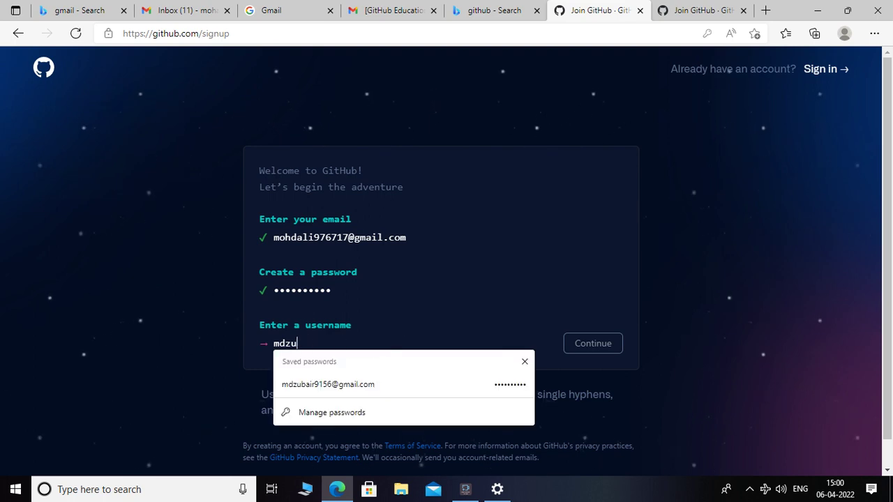
pyautogui.press('BackSpace')
pyautogui.press('BackSpace')
pyautogui.press('BackSpace')
pyautogui.press('BackSpace')
pyautogui.write('a')
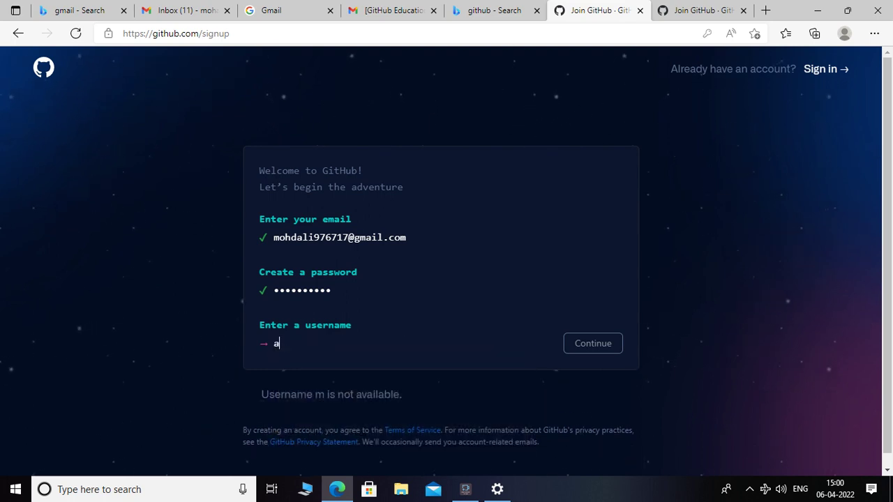
pyautogui.write('zure044')
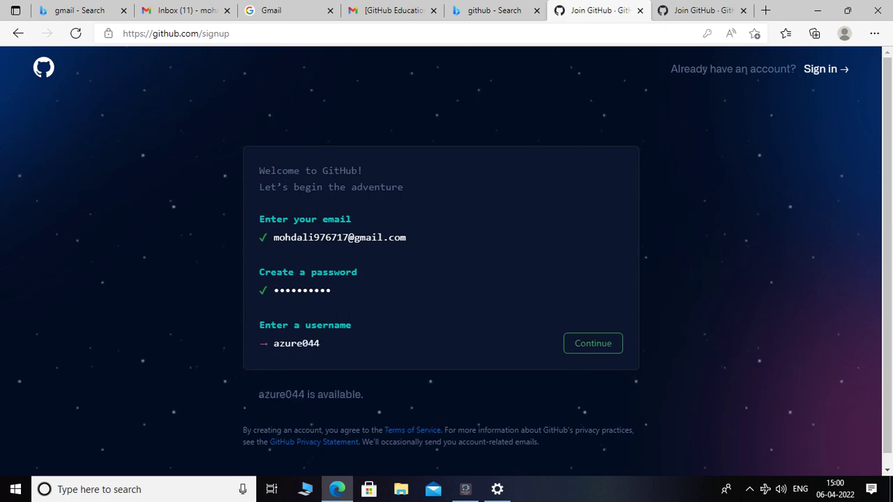
pyautogui.press('Return')
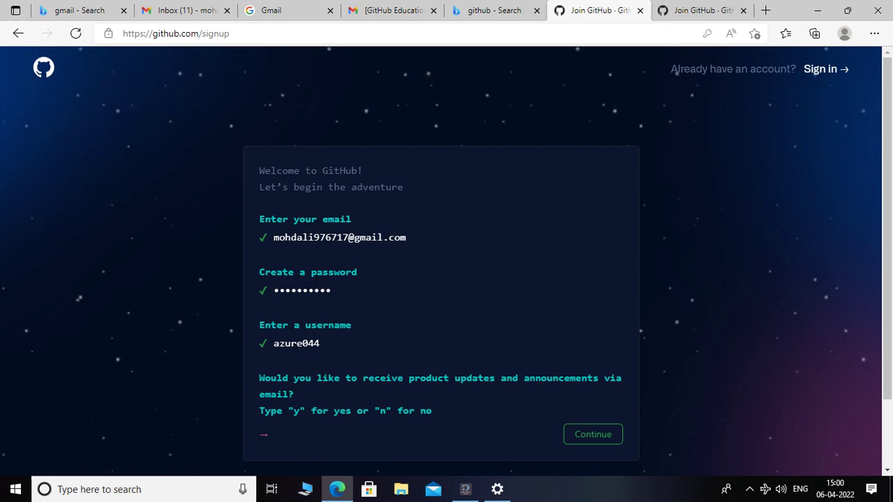
pyautogui.write('n')
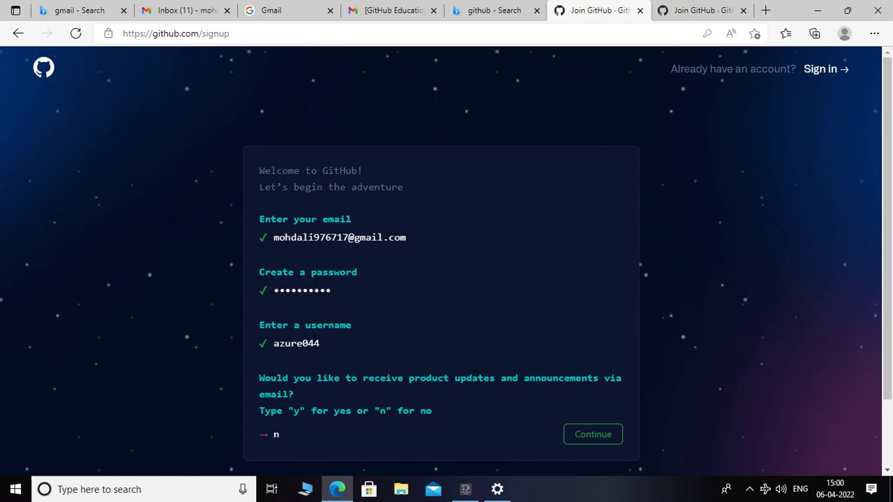
pyautogui.press('Return')
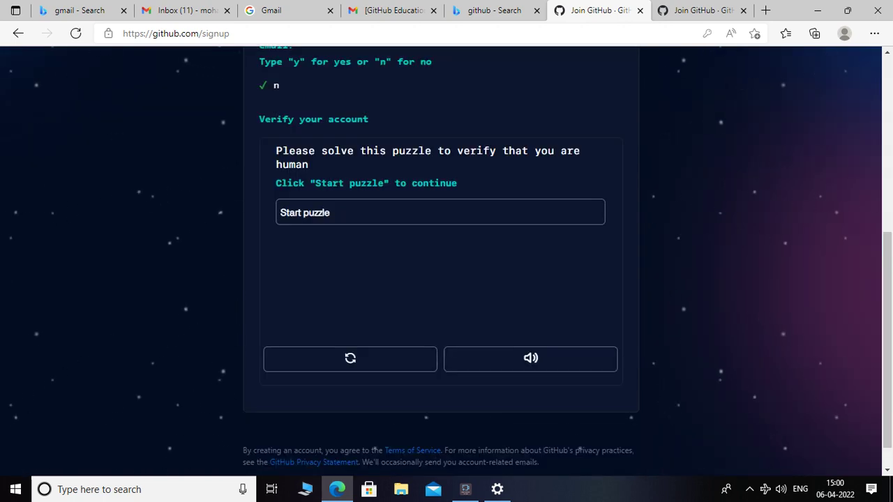
# - Start the account verification puzzle and pick the spiral galaxy image in both rounds
pyautogui.press('Tab')
pyautogui.press('Return')
pyautogui.press('Tab')
pyautogui.press('Tab')
pyautogui.press('Tab')
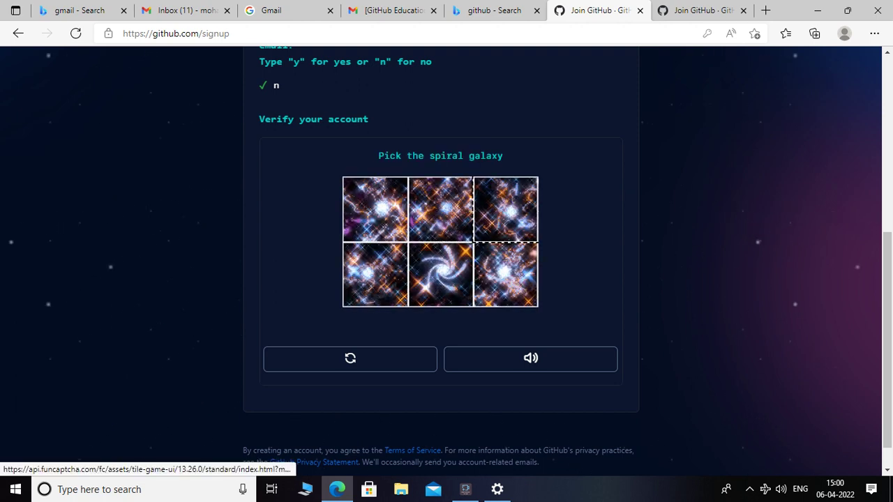
pyautogui.press('Tab')
pyautogui.press('Tab')
pyautogui.press('Return')
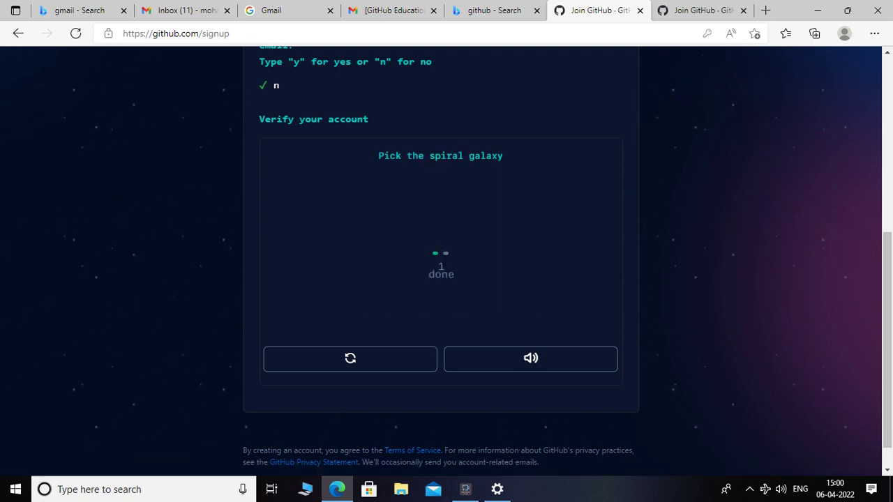
pyautogui.press('Tab')
pyautogui.press('Tab')
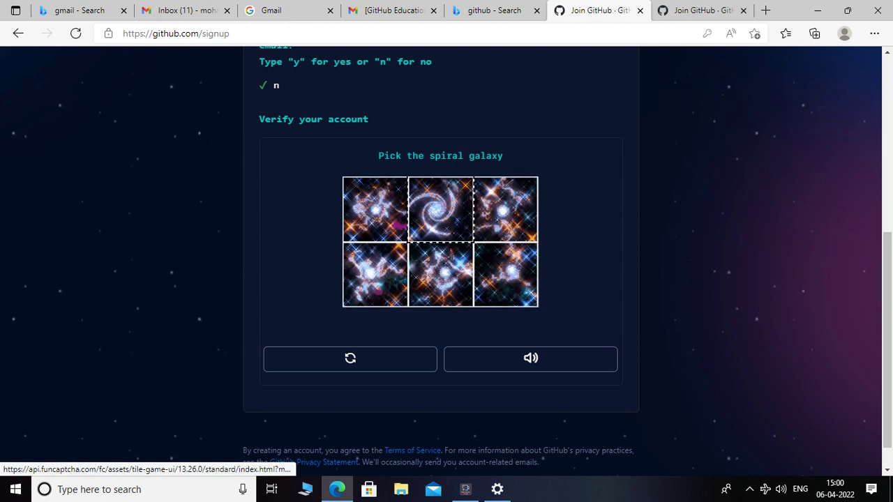
pyautogui.press('Return')
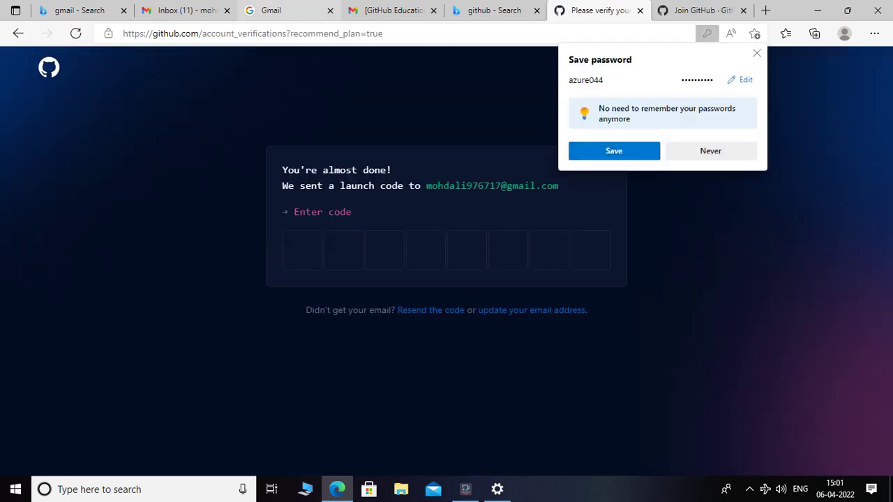
# - Refresh the Gmail inbox to look for the GitHub launch code and view the list of signed-in Google accounts
pyautogui.click(183, 11)
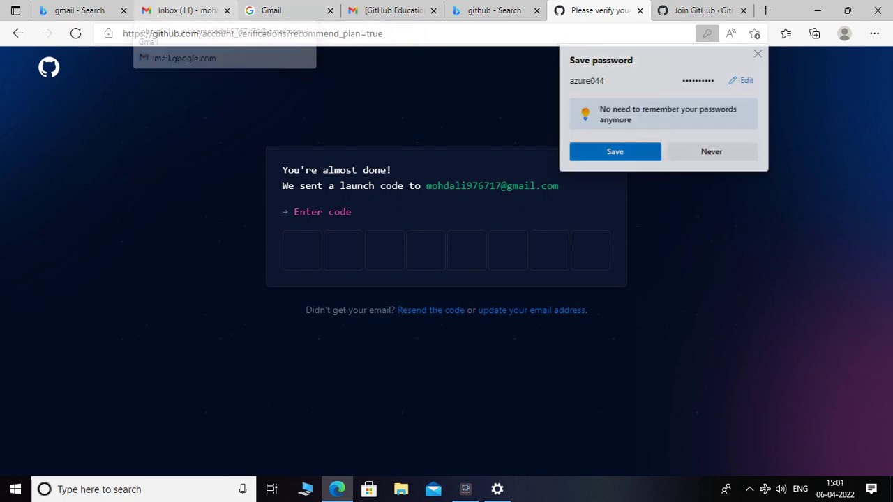
pyautogui.click(103, 104)
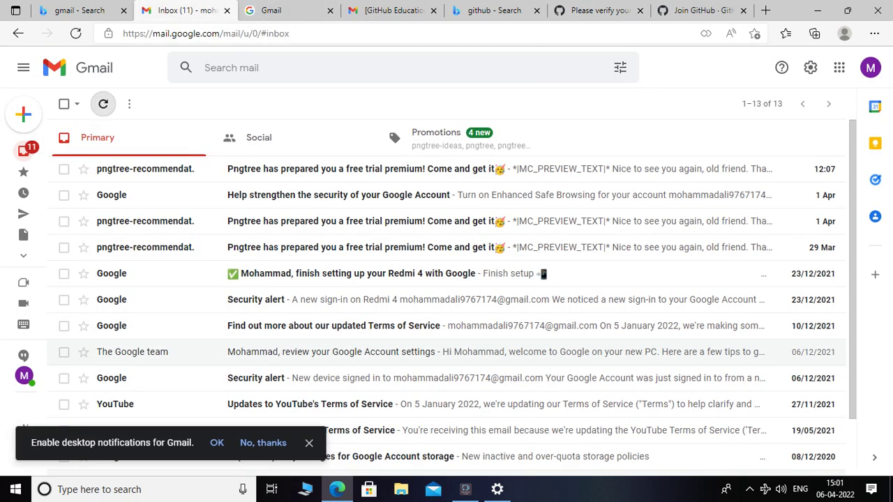
pyautogui.click(102, 103)
pyautogui.click(102, 104)
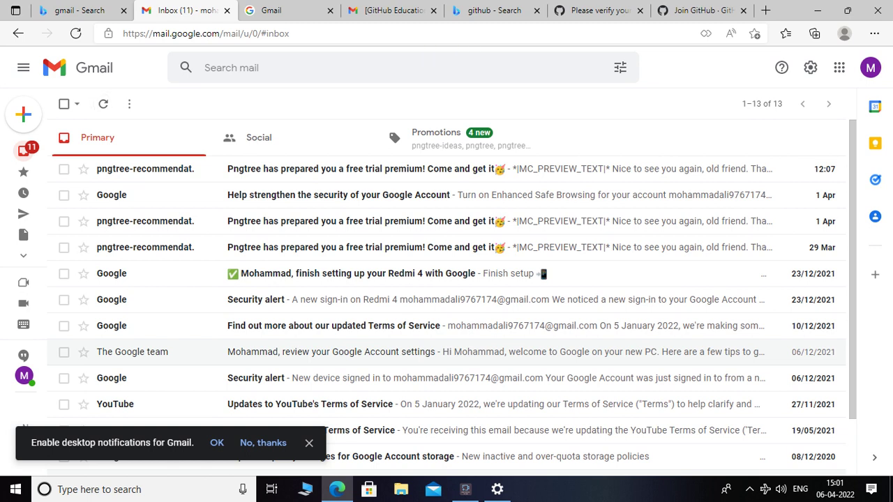
pyautogui.click(870, 68)
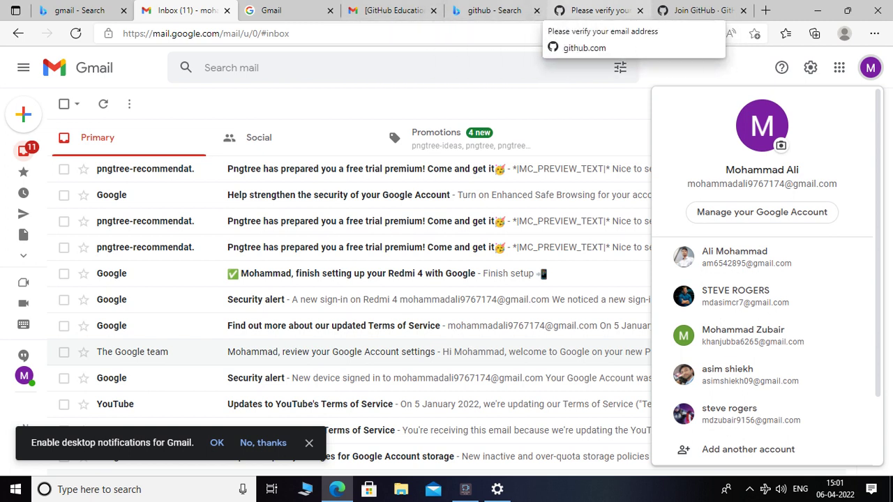
# - Close the duplicate GitHub sign-up page and refresh the Gmail inbox again
pyautogui.click(697, 11)
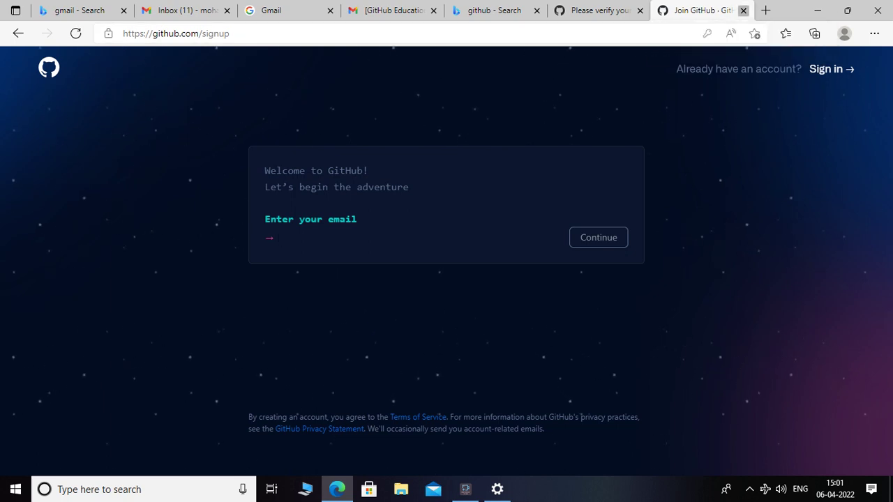
pyautogui.click(742, 11)
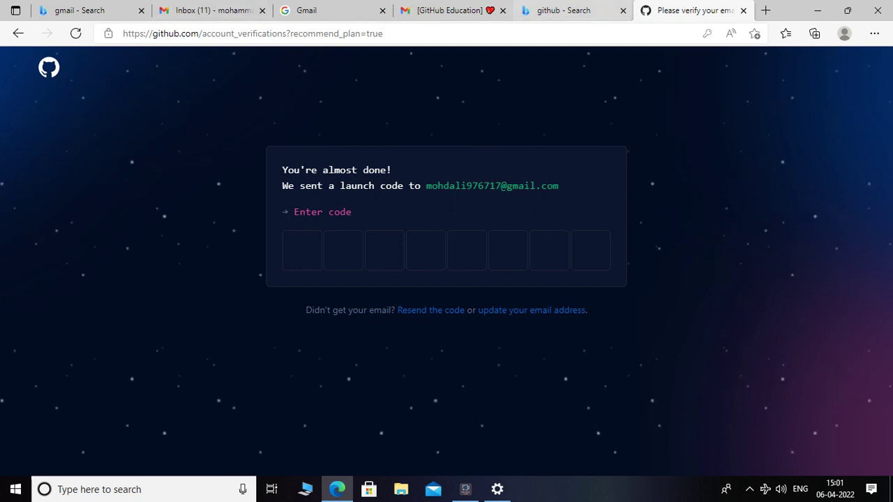
pyautogui.click(209, 11)
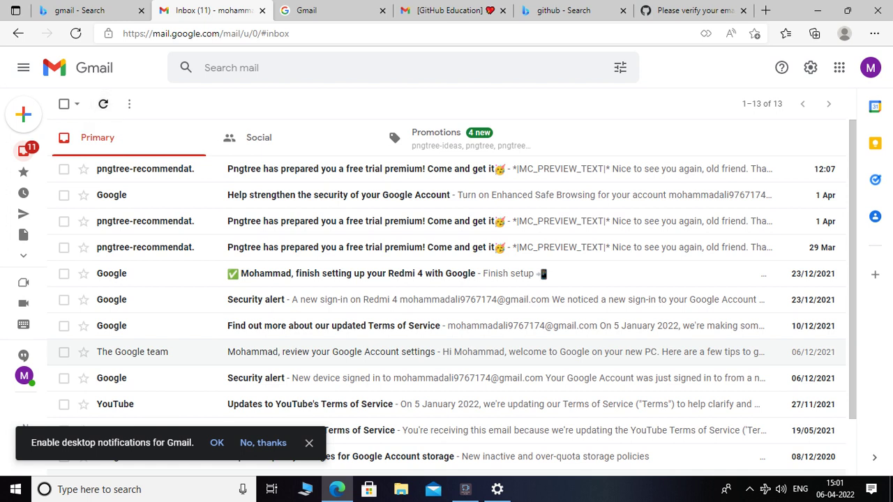
pyautogui.click(103, 104)
pyautogui.click(466, 489)
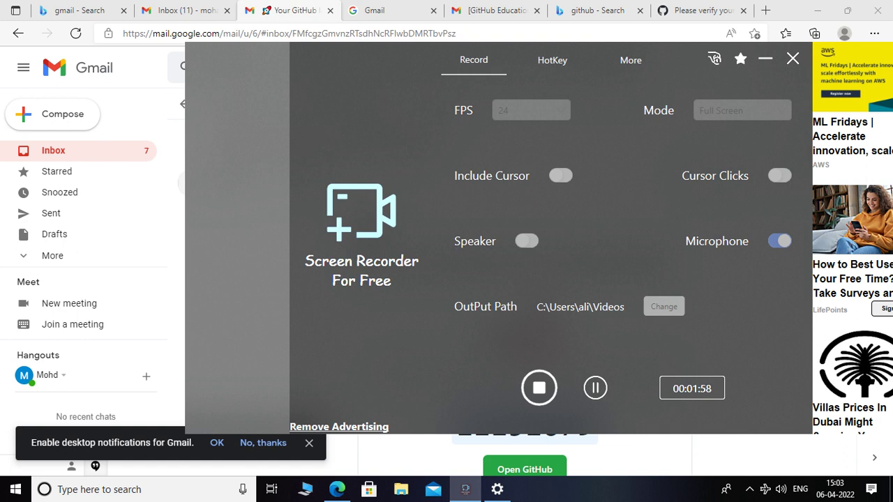
pyautogui.hotkey('alt', 'Tab')
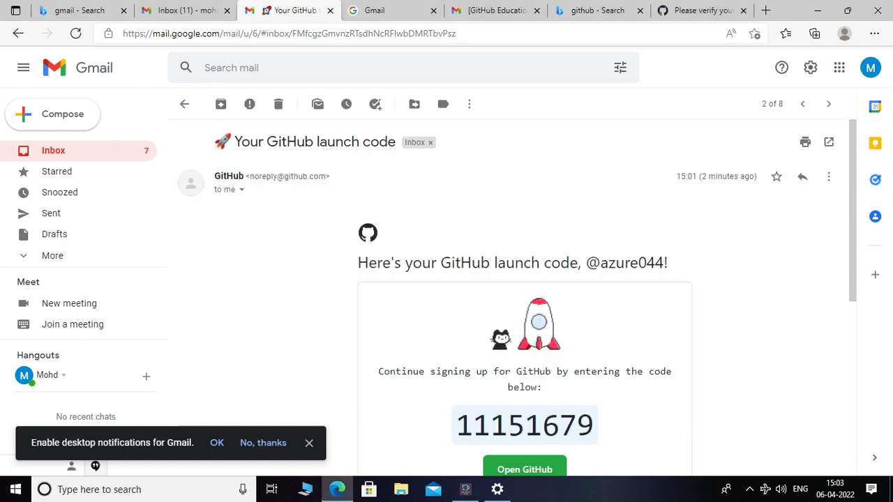
# - Try to copy the launch code from the GitHub email and paste it into the verification code field on GitHub
pyautogui.moveTo(457, 425); pyautogui.dragTo(594, 426)
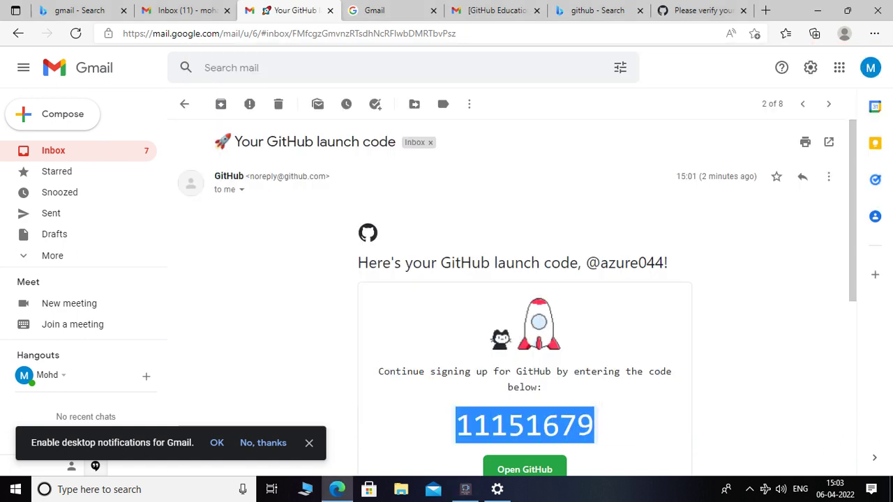
pyautogui.click(593, 426)
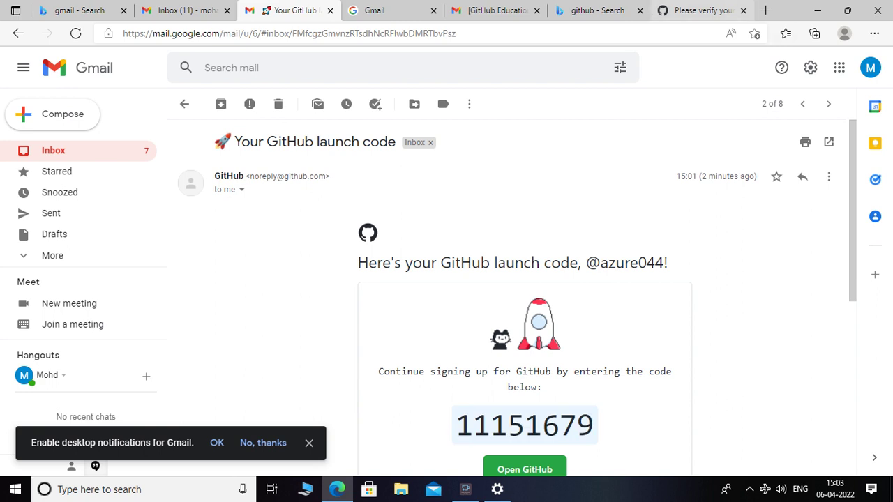
pyautogui.click(697, 10)
pyautogui.click(302, 251)
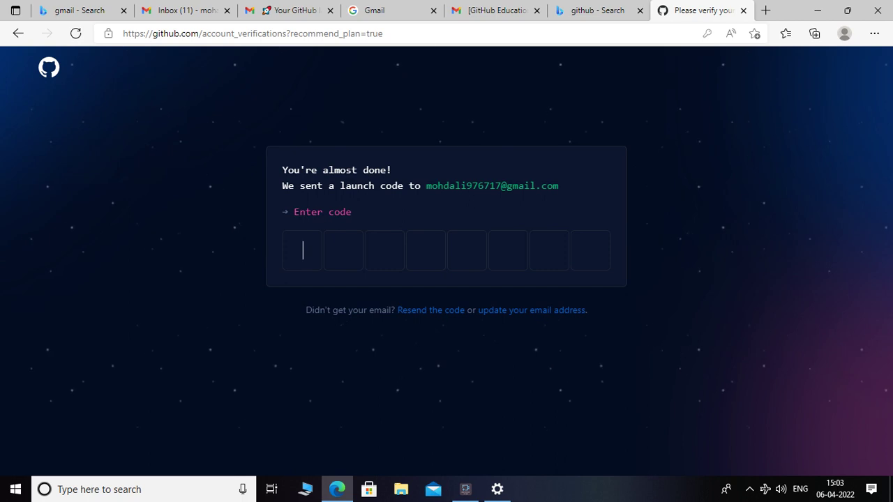
pyautogui.rightClick(295, 253)
pyautogui.click(331, 259)
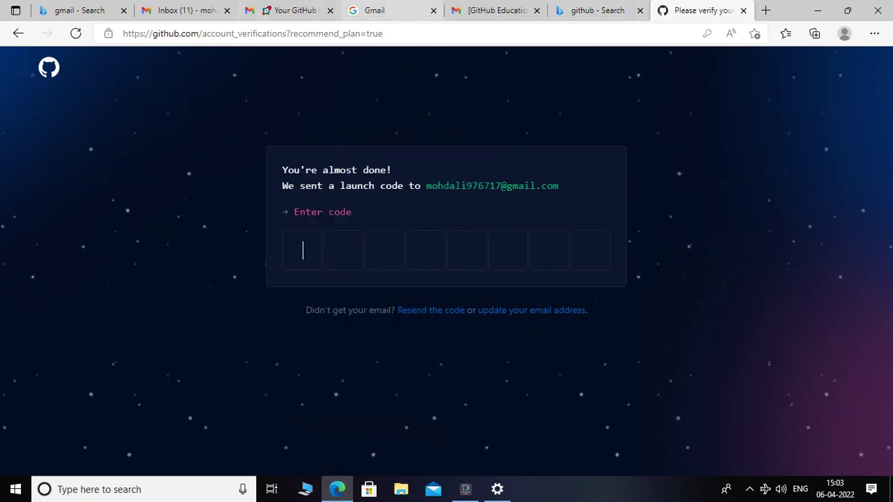
# - Find the GitHub launch code email among the open Gmail pages and copy the launch code from it
pyautogui.click(383, 9)
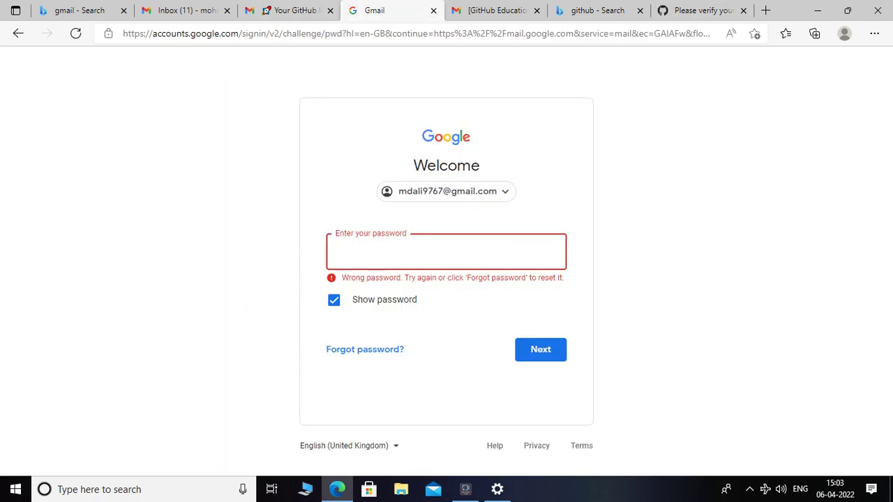
pyautogui.click(494, 10)
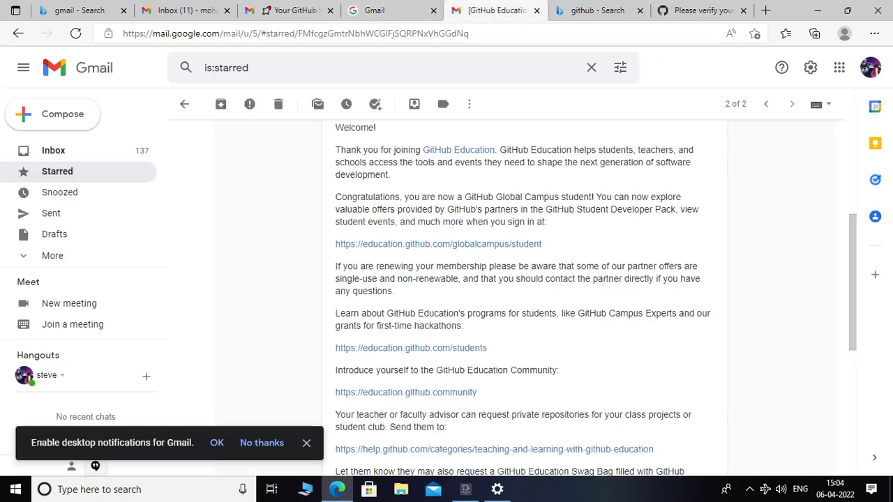
pyautogui.hotkey('ctrl', '2')
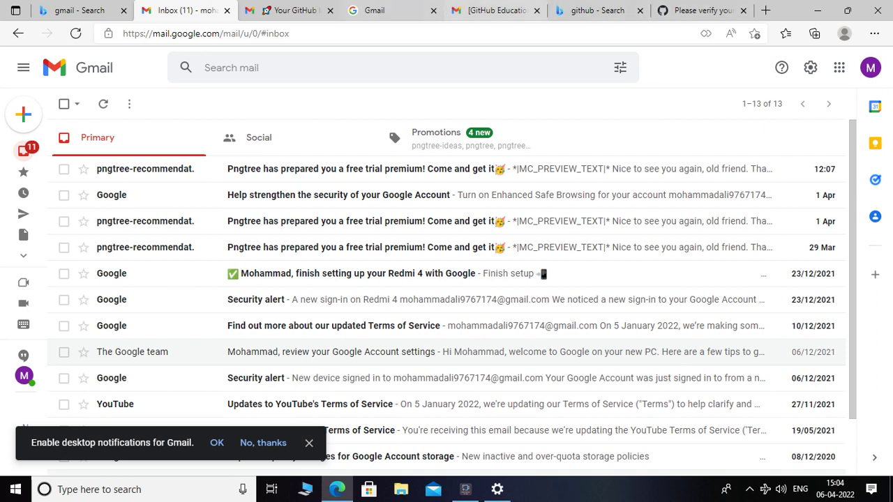
pyautogui.hotkey('ctrl', '3')
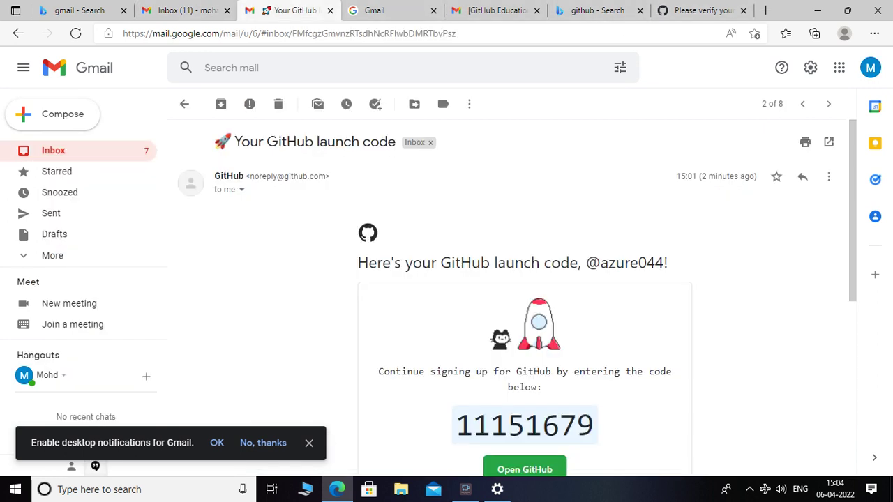
pyautogui.moveTo(594, 425); pyautogui.dragTo(457, 426)
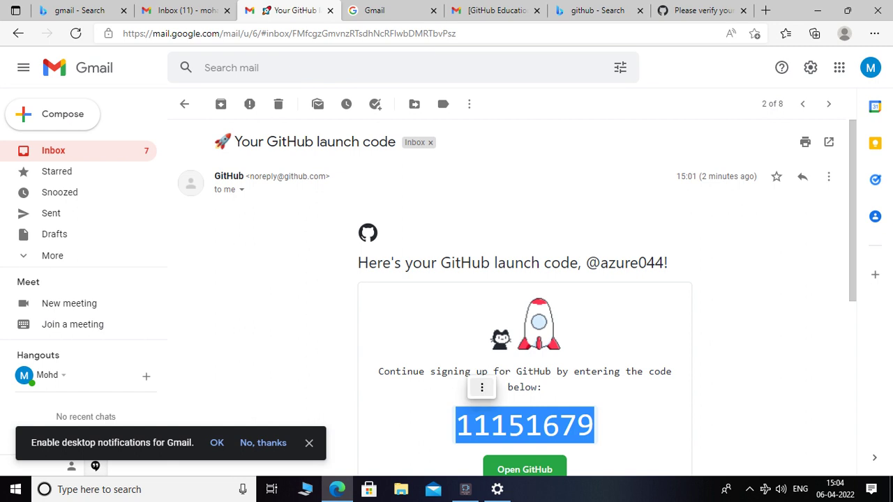
pyautogui.rightClick(471, 381)
pyautogui.click(502, 388)
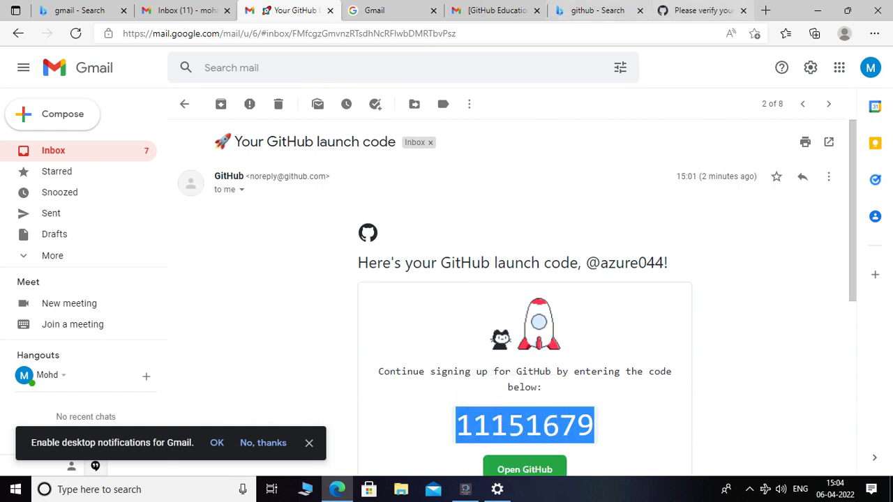
# - Paste the copied launch code into the verification code field on GitHub's account verification page
pyautogui.click(701, 10)
pyautogui.click(302, 250)
pyautogui.rightClick(306, 251)
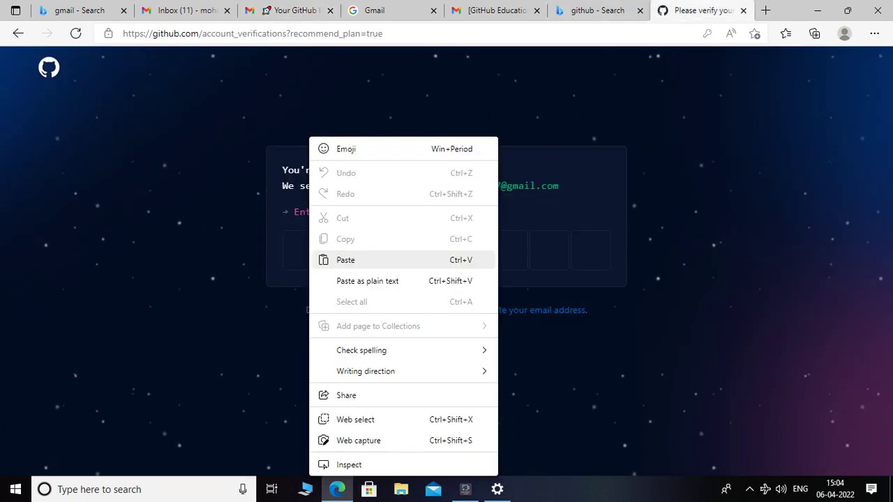
pyautogui.click(334, 259)
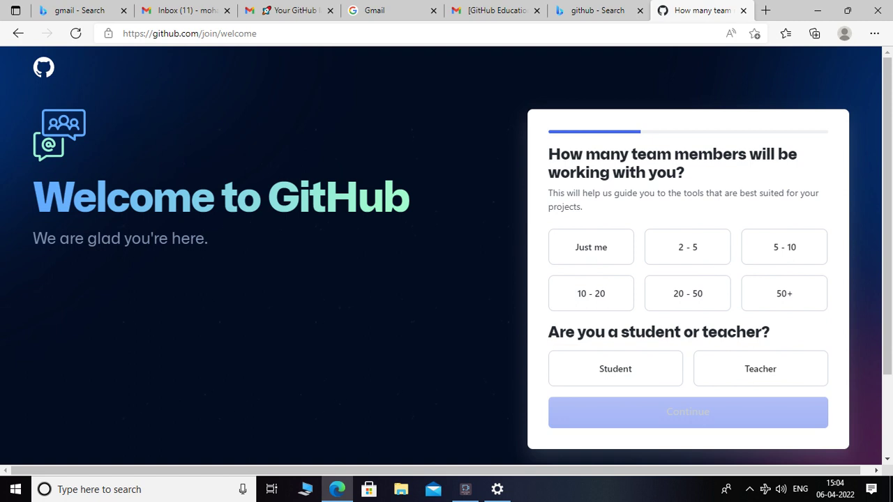
# - Answer the welcome questions with Just me and Student, and continue past the feature interests without selecting any
pyautogui.click(591, 246)
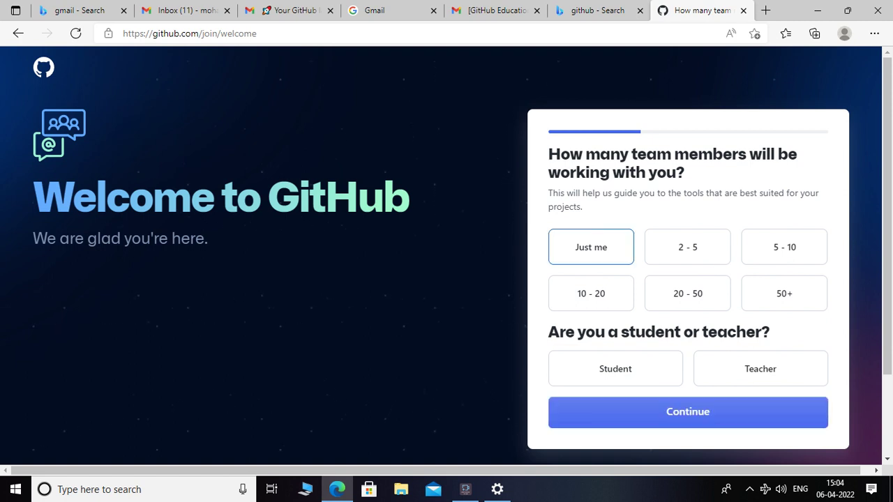
pyautogui.click(615, 368)
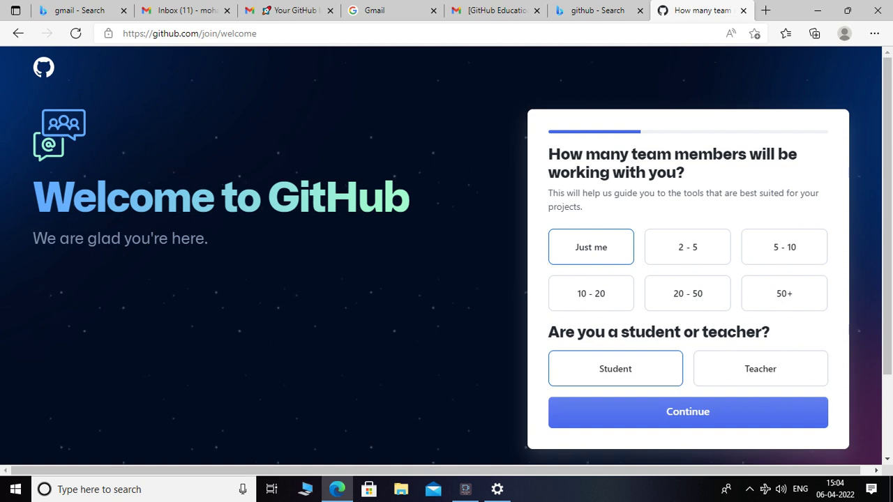
pyautogui.click(687, 411)
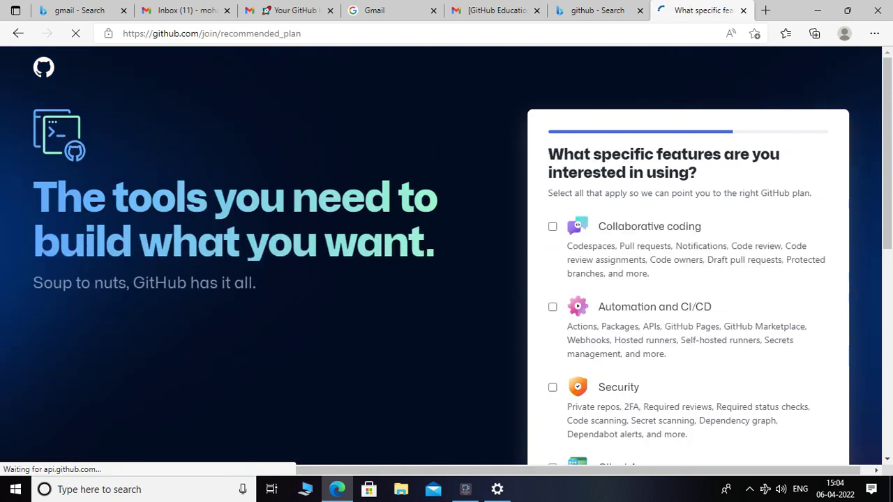
pyautogui.scroll(-6, 688, 251)
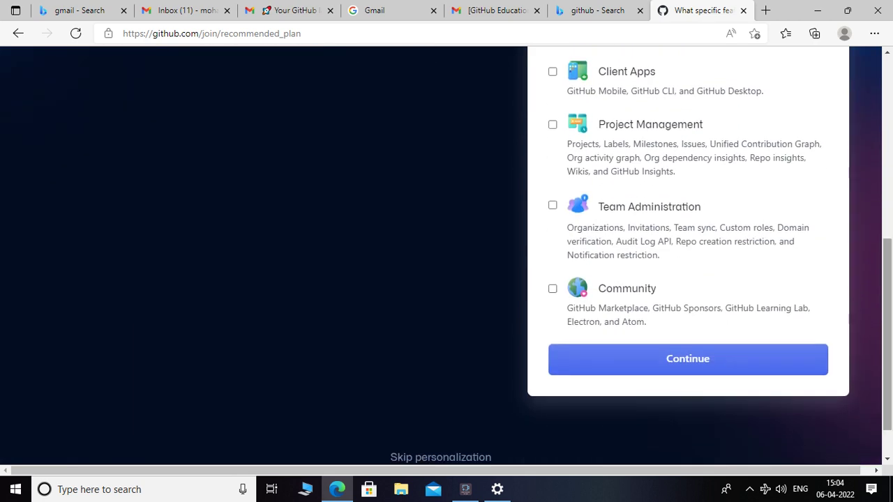
pyautogui.click(688, 358)
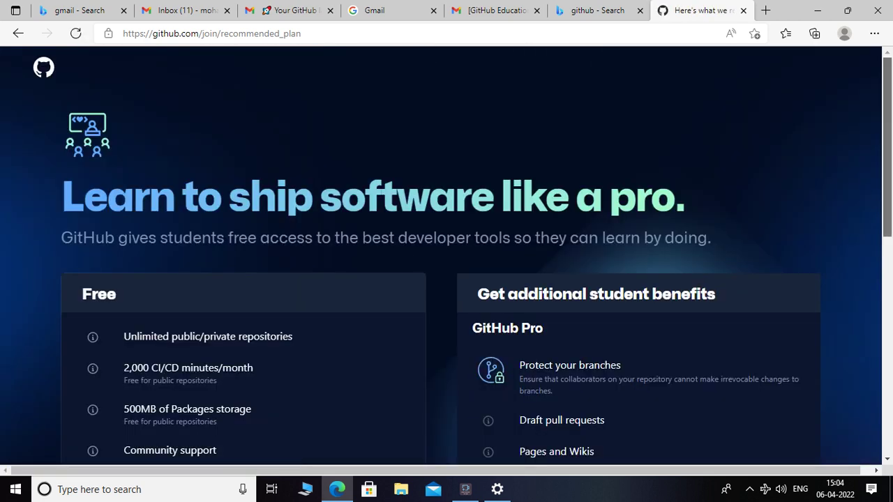
# - Apply for the GitHub student benefits from the plan page and request sign-up for the Student Developer Pack
pyautogui.scroll(-6, 446, 255)
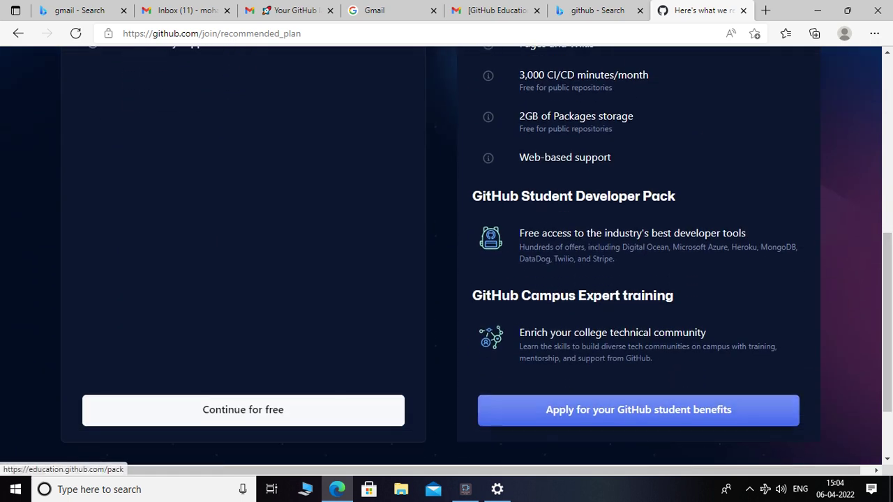
pyautogui.click(638, 410)
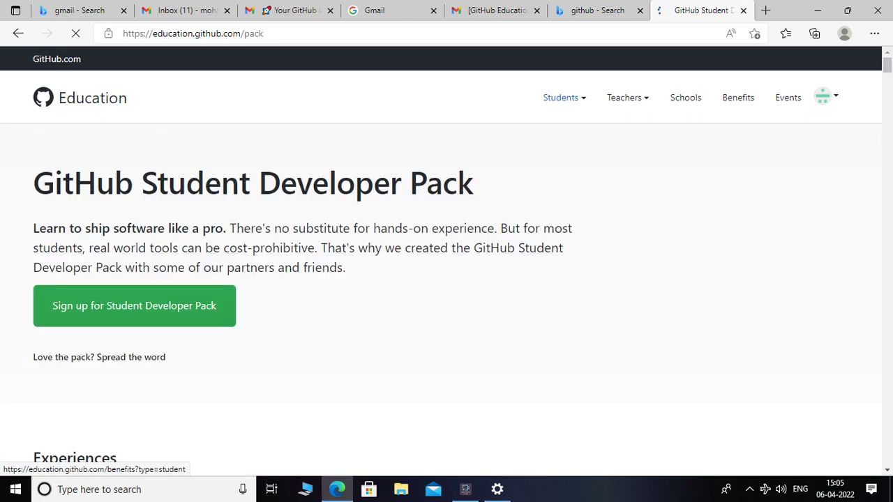
pyautogui.click(134, 305)
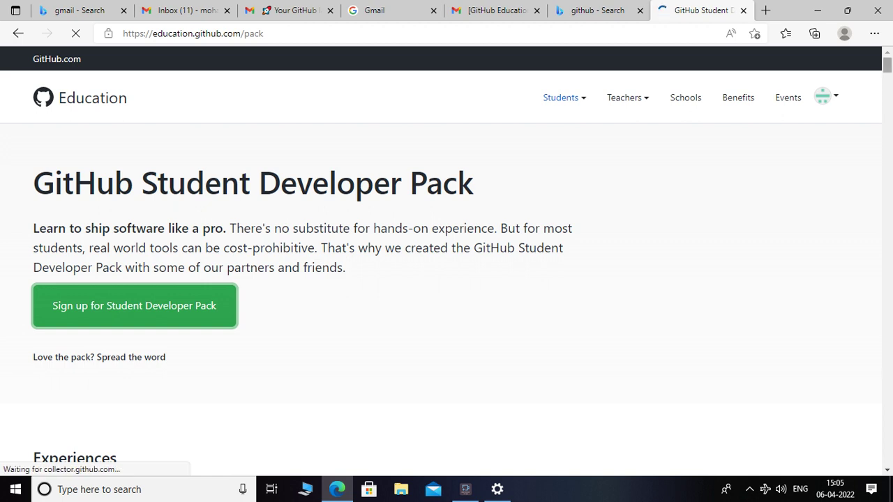
# - Look through the partner offers and experiences included in the GitHub Student Developer Pack
pyautogui.scroll(-4, 447, 258)
pyautogui.moveTo(887, 75); pyautogui.dragTo(886, 112)
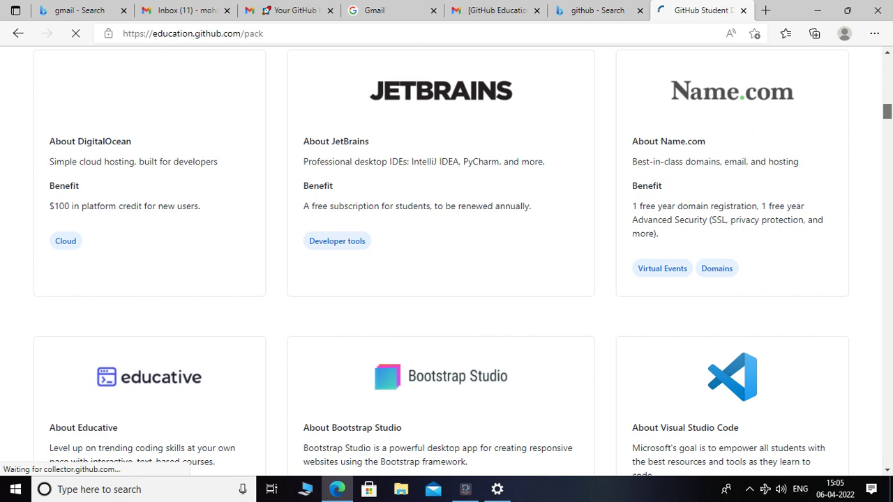
pyautogui.scroll(-9, 447, 258)
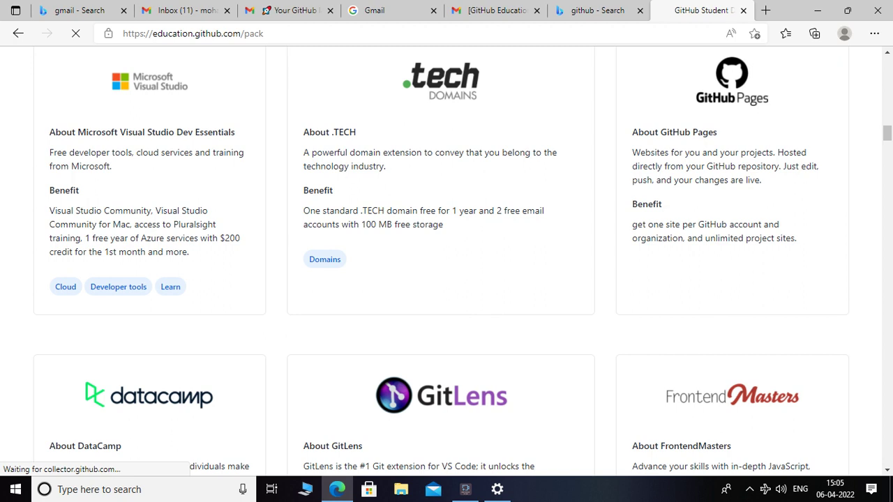
pyautogui.scroll(5, 446, 258)
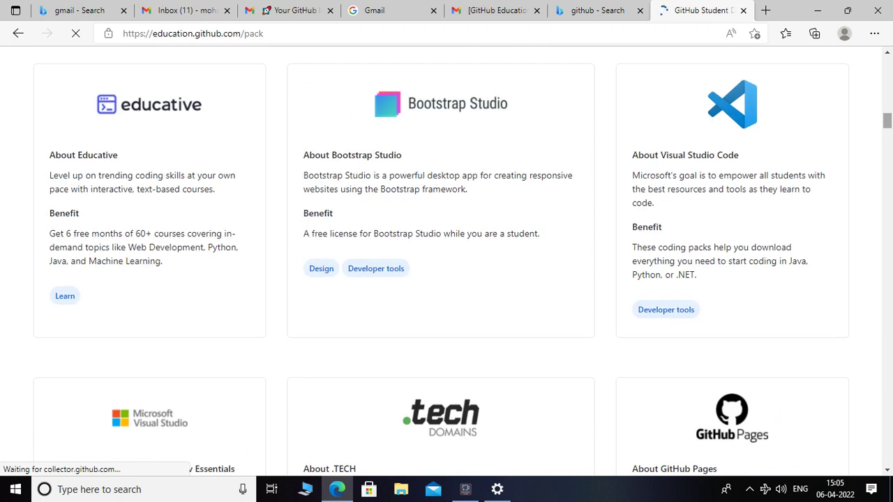
pyautogui.scroll(8, 446, 258)
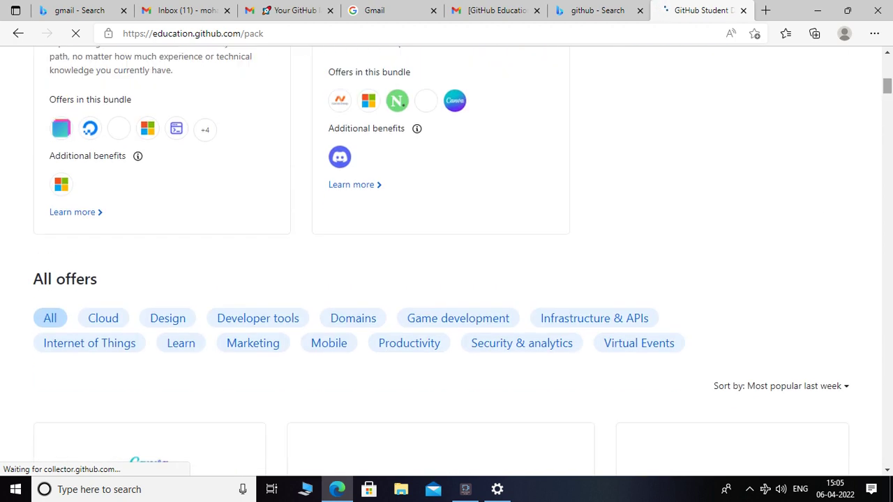
pyautogui.scroll(3, 447, 258)
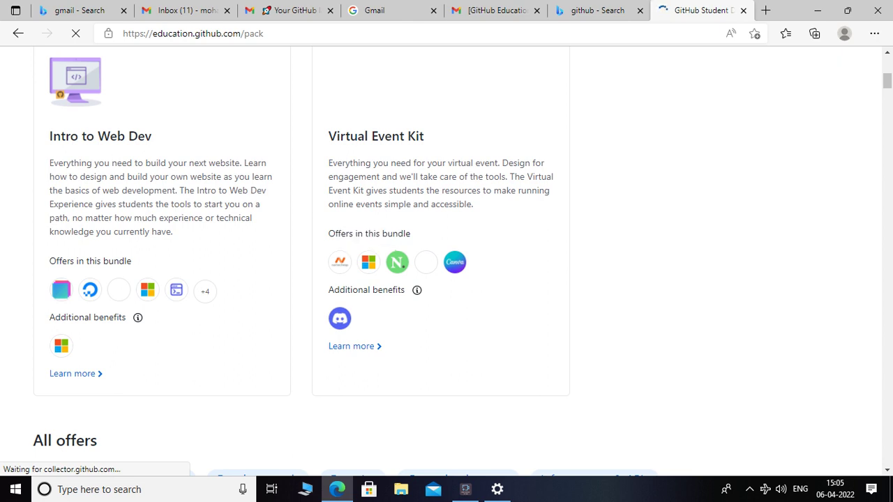
pyautogui.scroll(5, 446, 258)
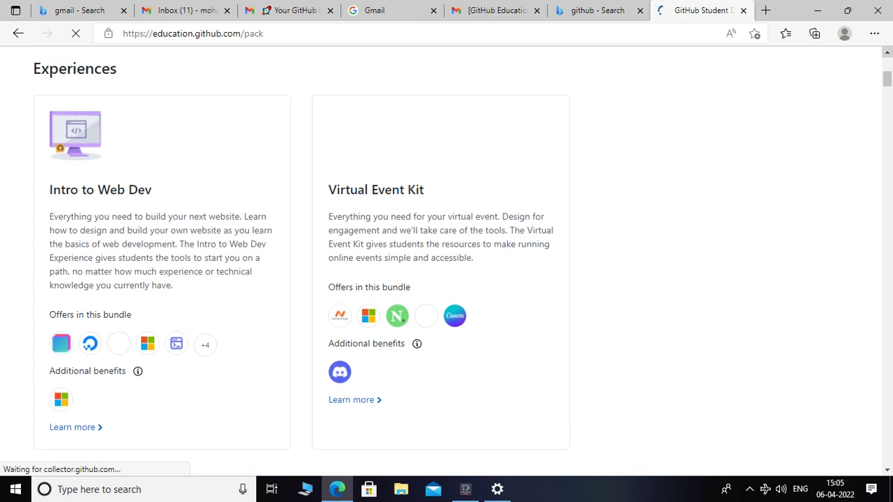
pyautogui.scroll(1, 447, 258)
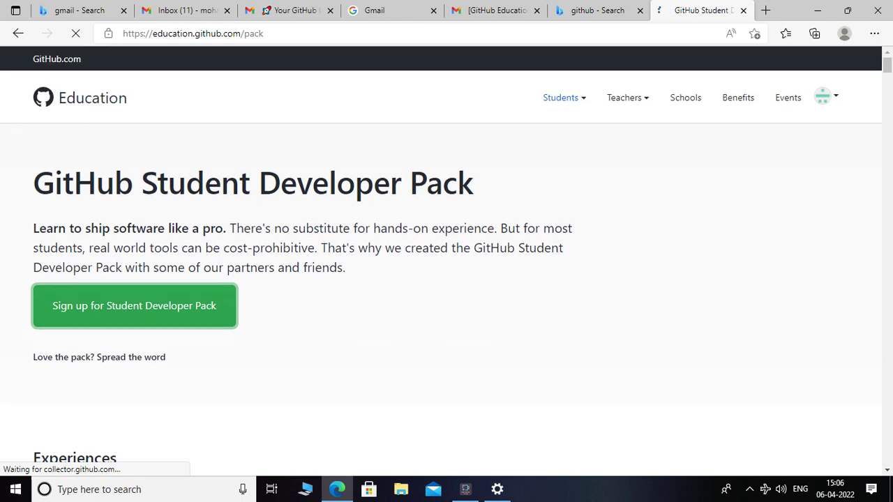
pyautogui.click(465, 489)
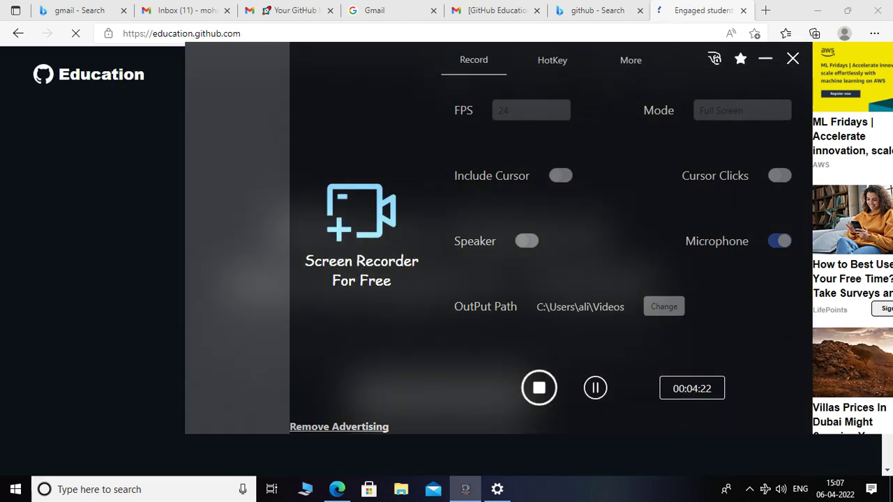
pyautogui.click(765, 59)
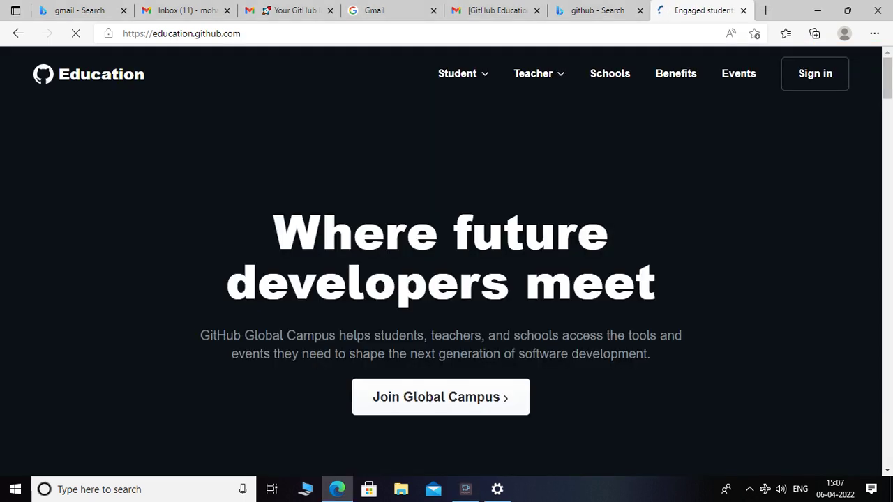
pyautogui.scroll(-10, 441, 262)
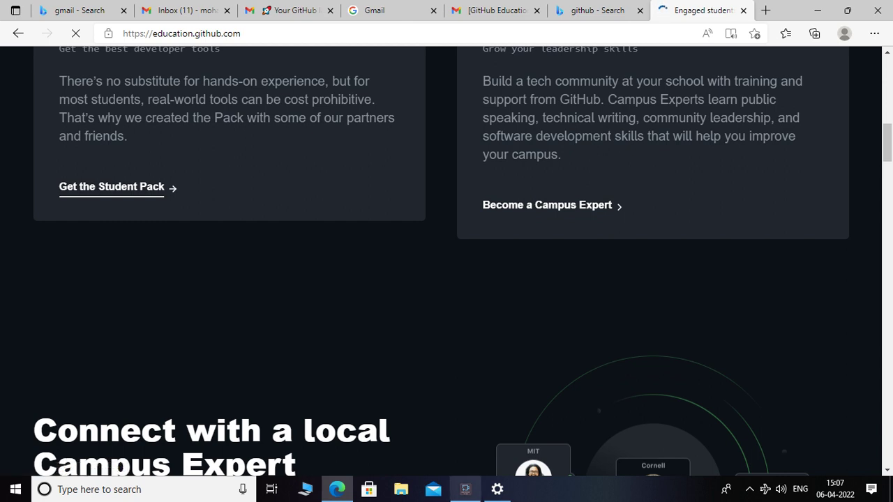
pyautogui.moveTo(465, 489)
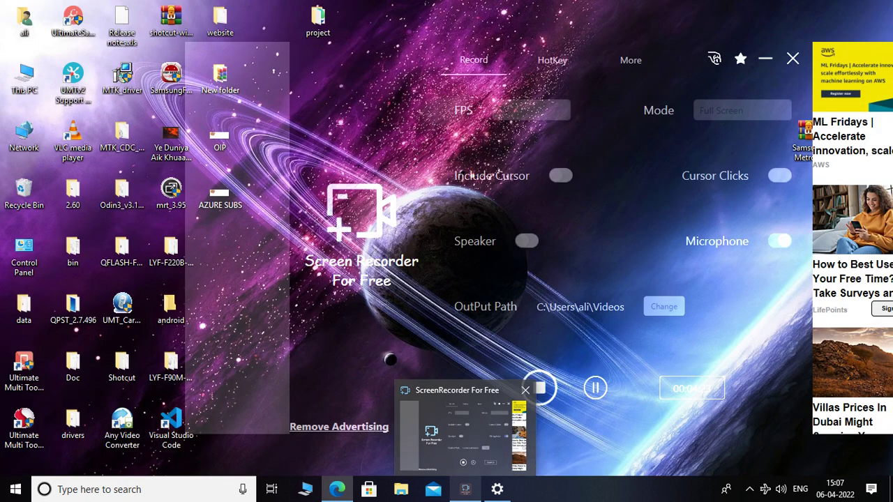
pyautogui.click(465, 433)
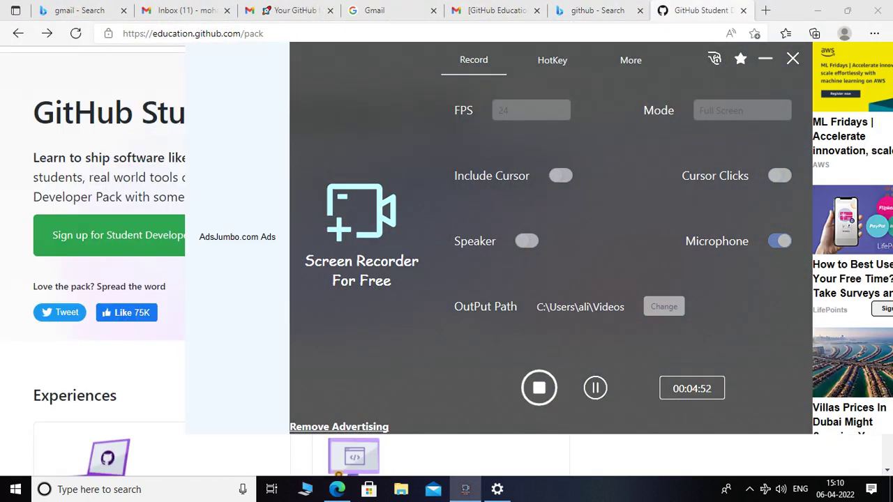
pyautogui.click(765, 58)
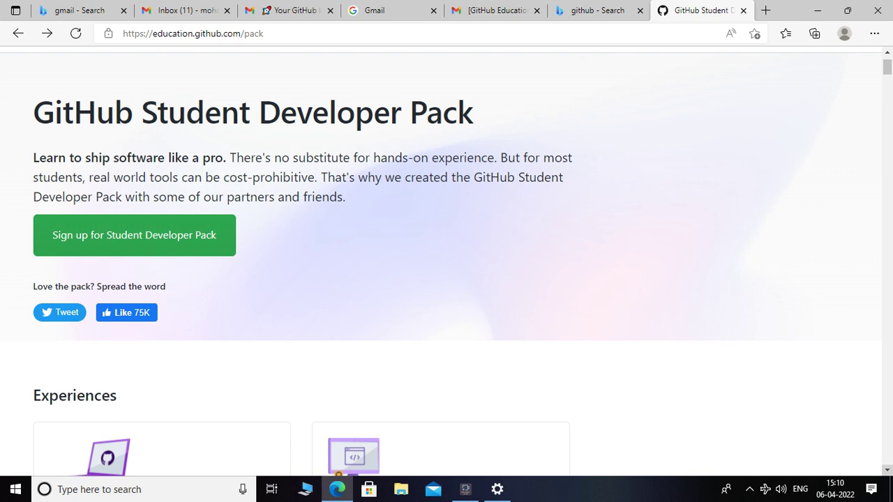
# - Review the Student Developer Pack offers and open the student benefits application through the pack's sign-up
pyautogui.scroll(-5, 446, 261)
pyautogui.scroll(-4, 446, 261)
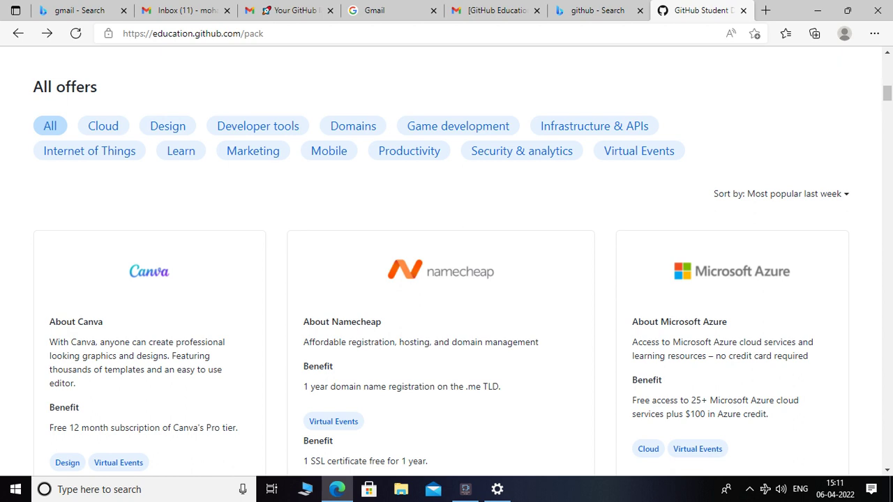
pyautogui.scroll(7, 447, 258)
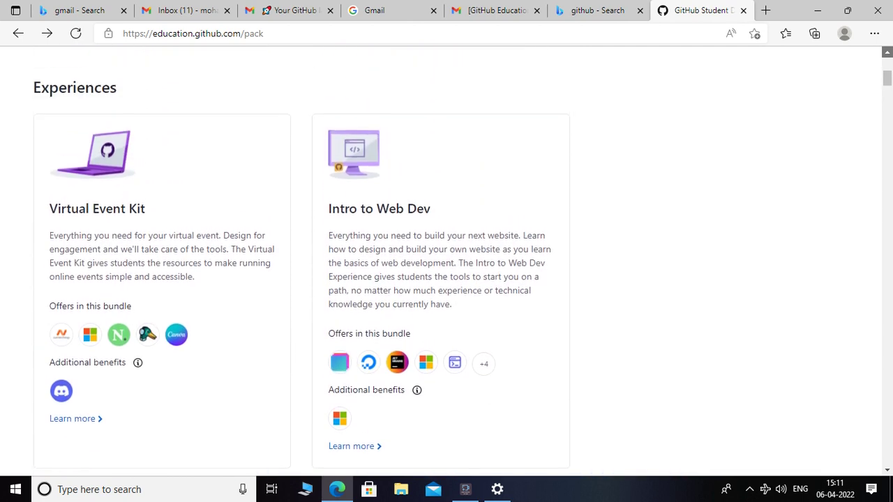
pyautogui.scroll(5, 446, 258)
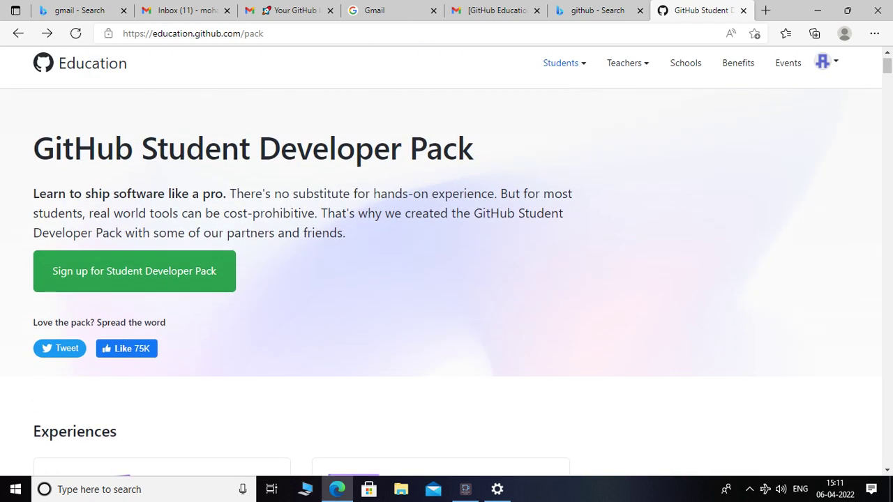
pyautogui.click(134, 271)
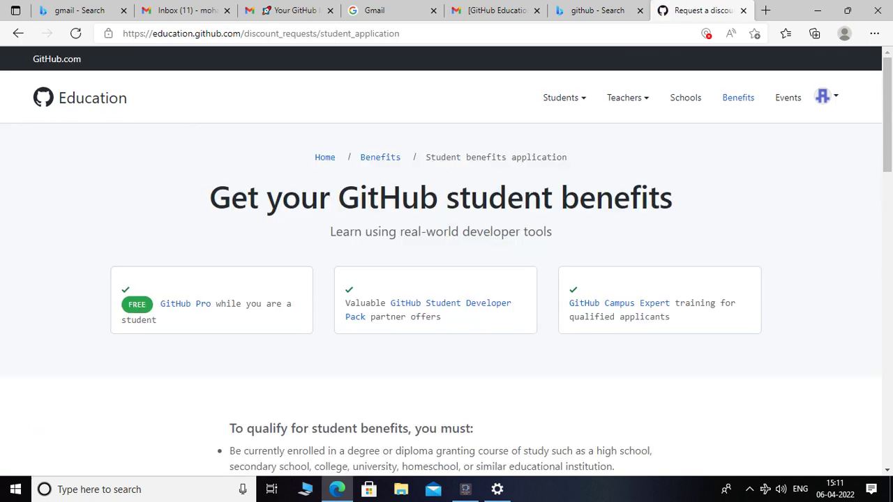
# - Select the listed e-mail address for school and choose Swami Ramanand Teerth Marathwada University, Nanded as the school
pyautogui.scroll(-8, 447, 258)
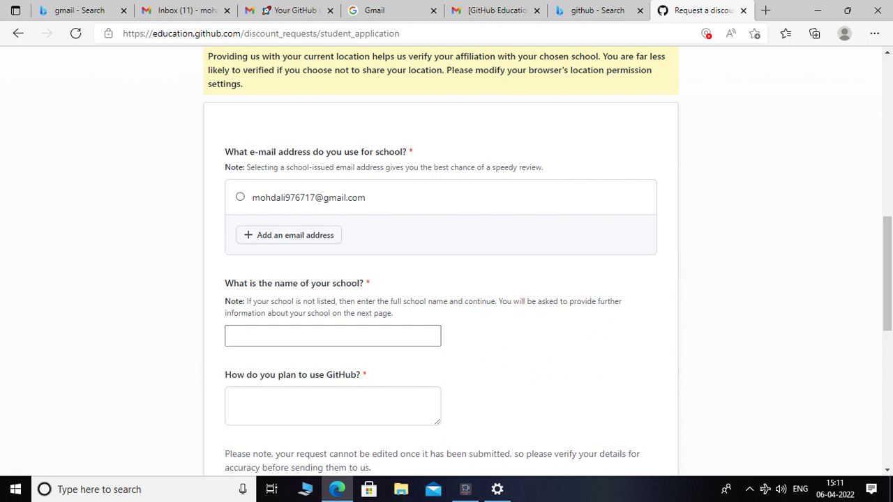
pyautogui.click(240, 197)
pyautogui.click(333, 335)
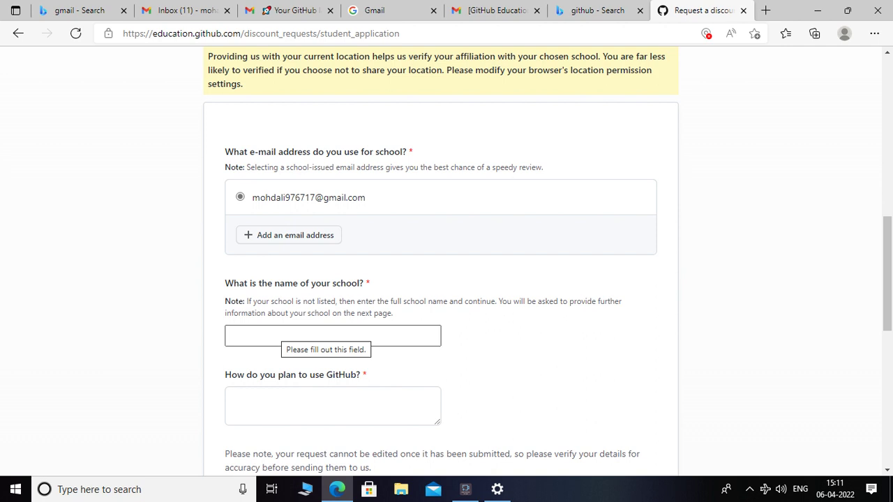
pyautogui.click(280, 335)
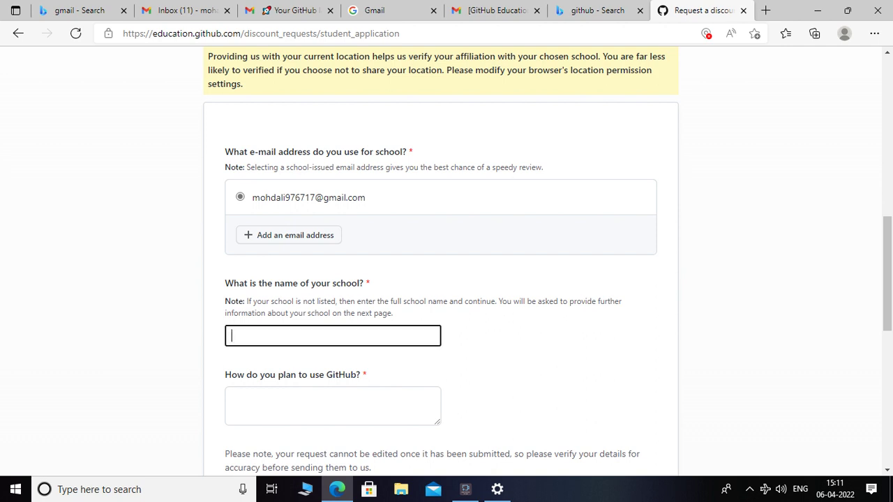
pyautogui.write('swam')
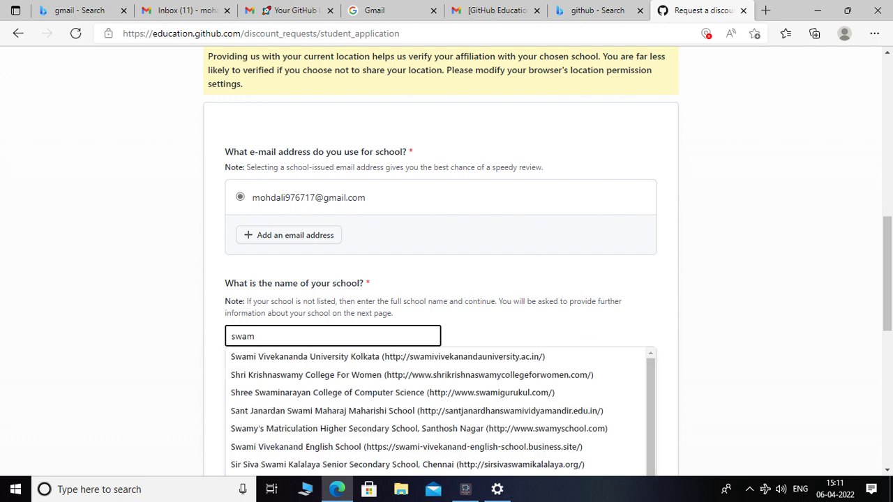
pyautogui.write(' rama')
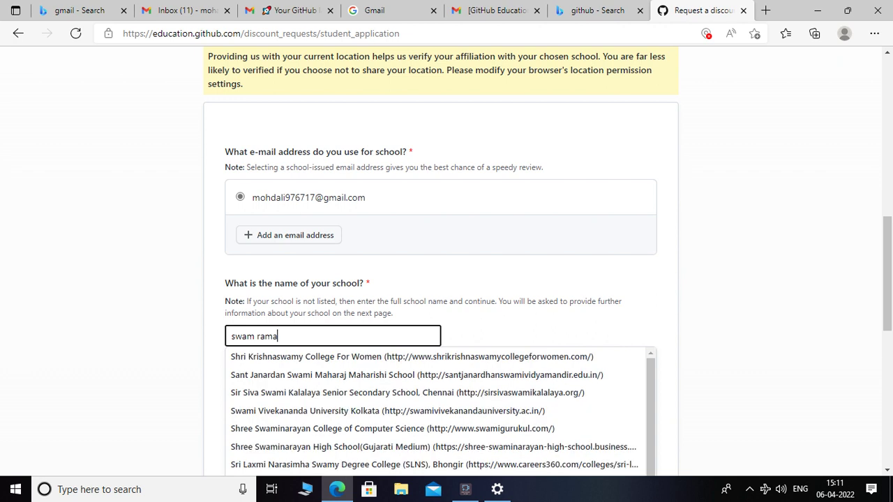
pyautogui.write('na')
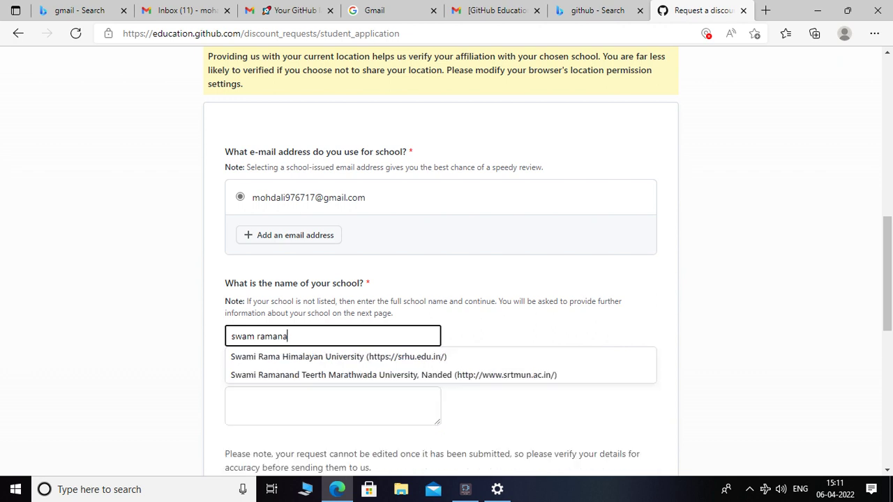
pyautogui.press('Down')
pyautogui.press('Return')
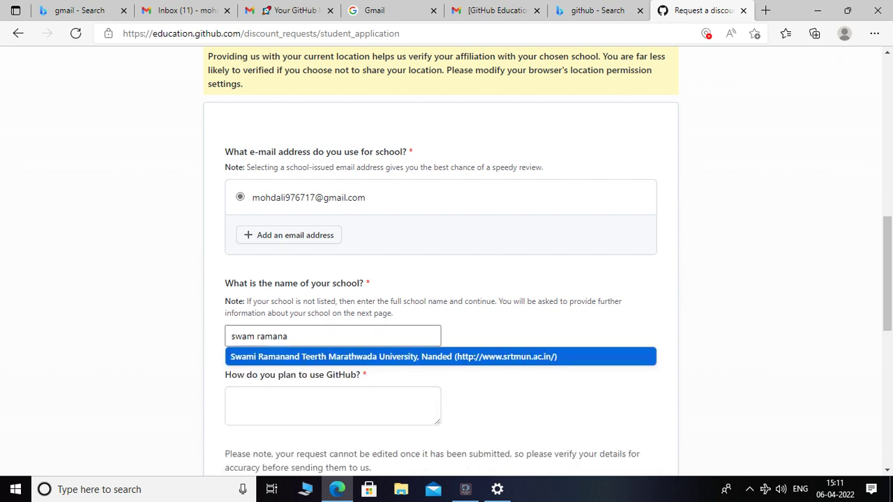
# - Enter "azure" as the planned use of GitHub and continue to the proof of academic status
pyautogui.click(233, 399)
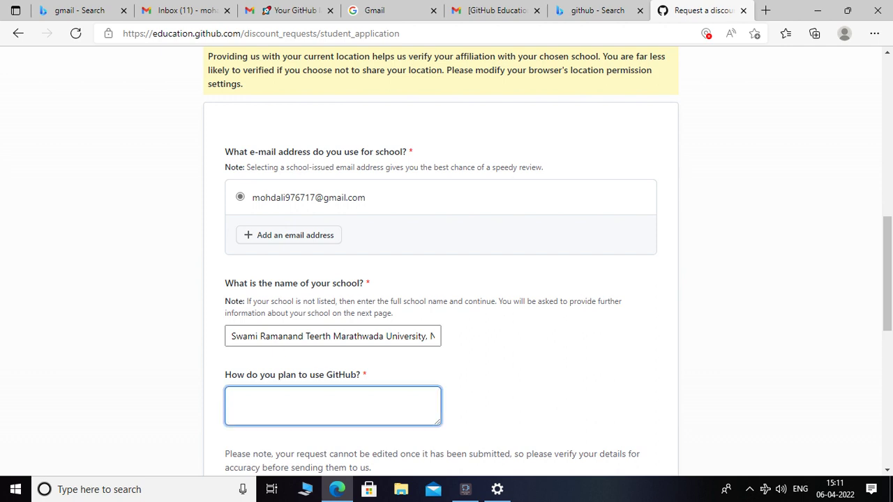
pyautogui.write('azure')
pyautogui.scroll(-4, 447, 258)
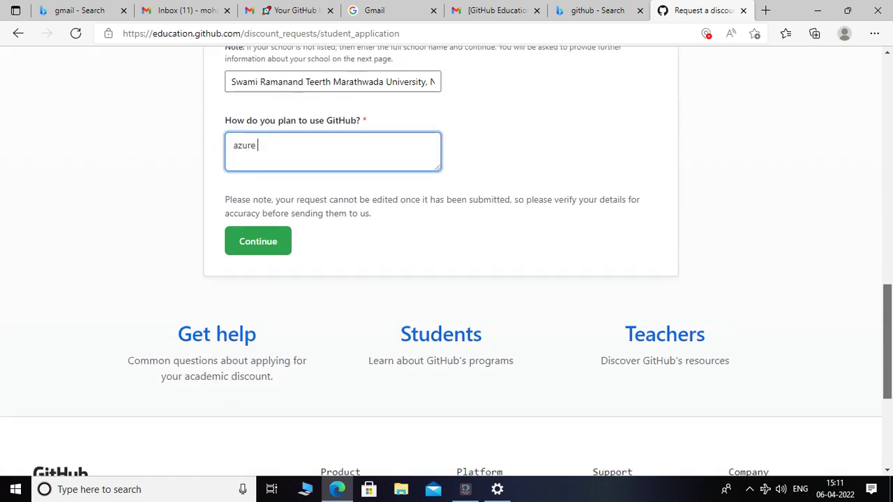
pyautogui.press('Tab')
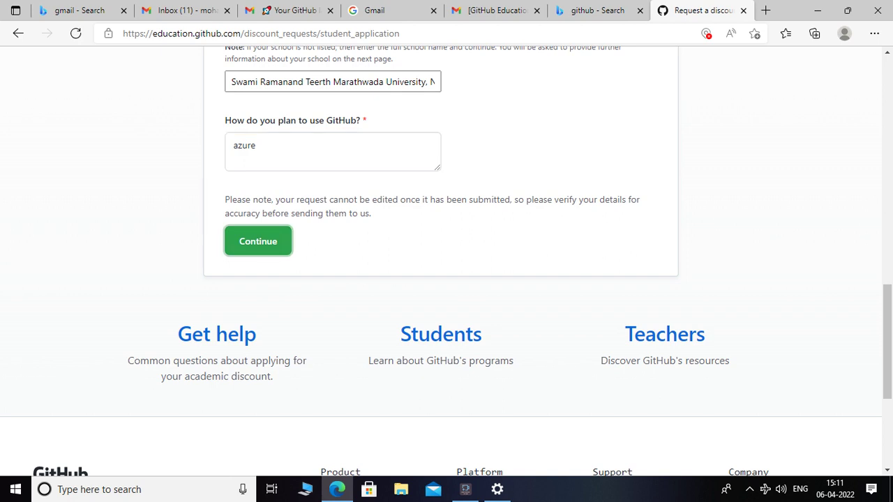
pyautogui.press('Return')
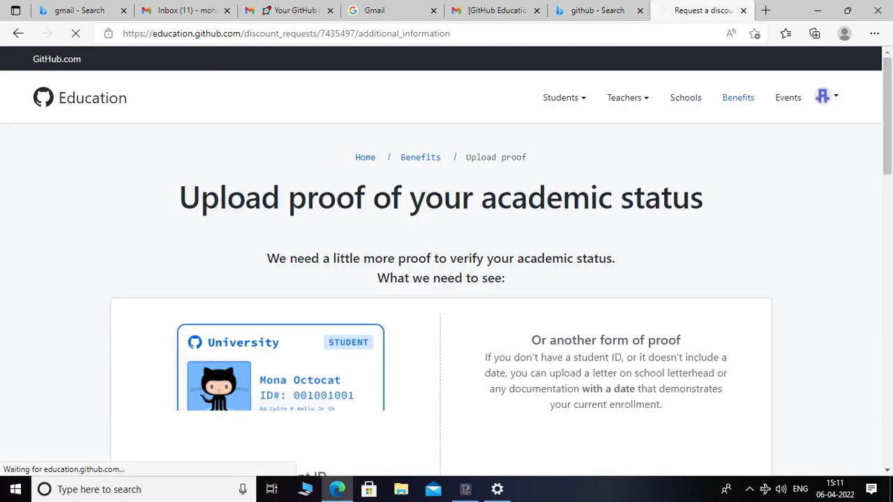
# - Set the proof type to Dated official/unofficial transcript
pyautogui.scroll(-2, 447, 258)
pyautogui.scroll(-7, 446, 258)
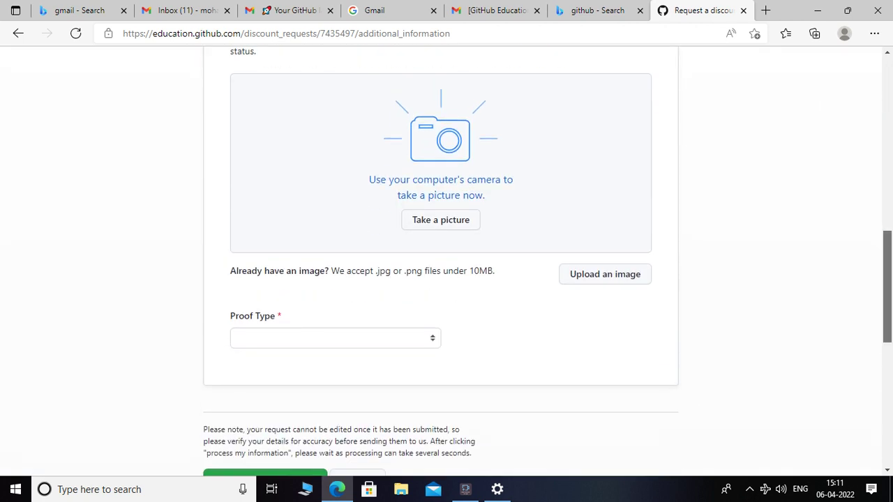
pyautogui.scroll(-1, 447, 258)
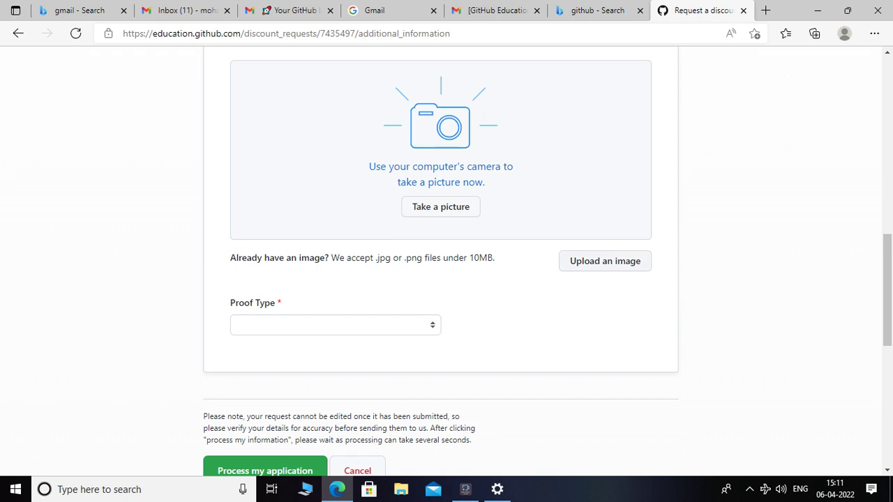
pyautogui.press('Return')
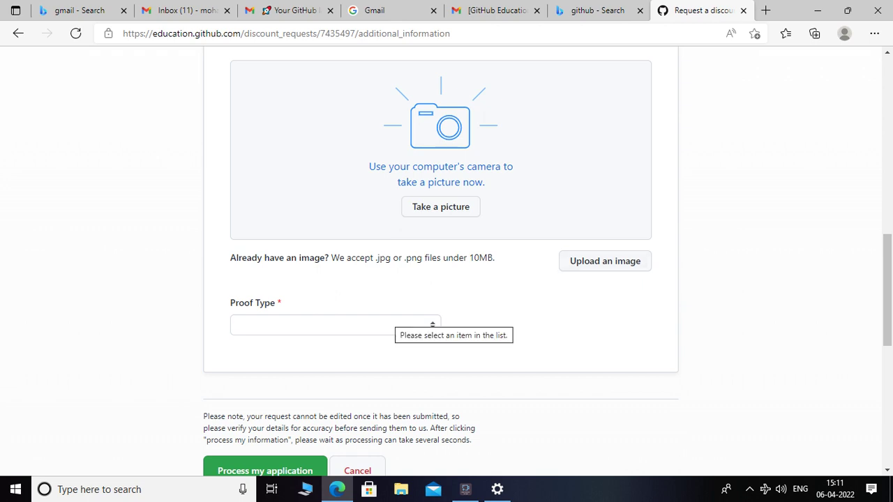
pyautogui.click(394, 323)
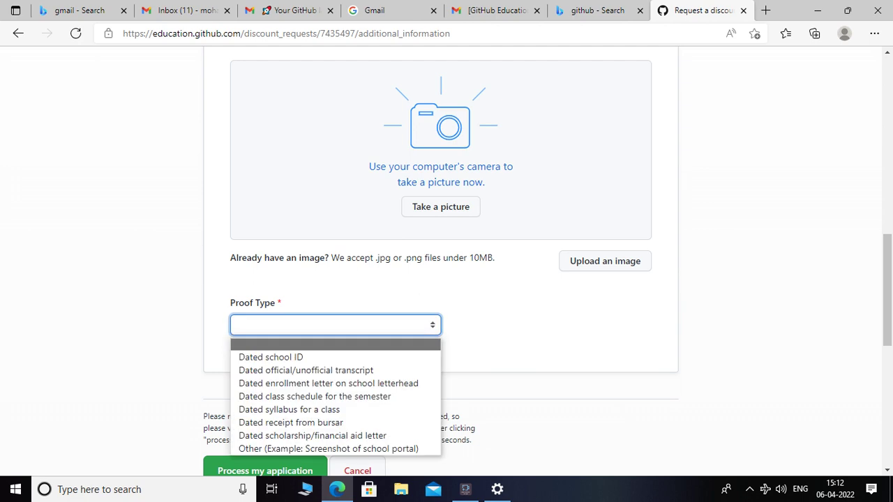
pyautogui.press('Down')
pyautogui.press('Down')
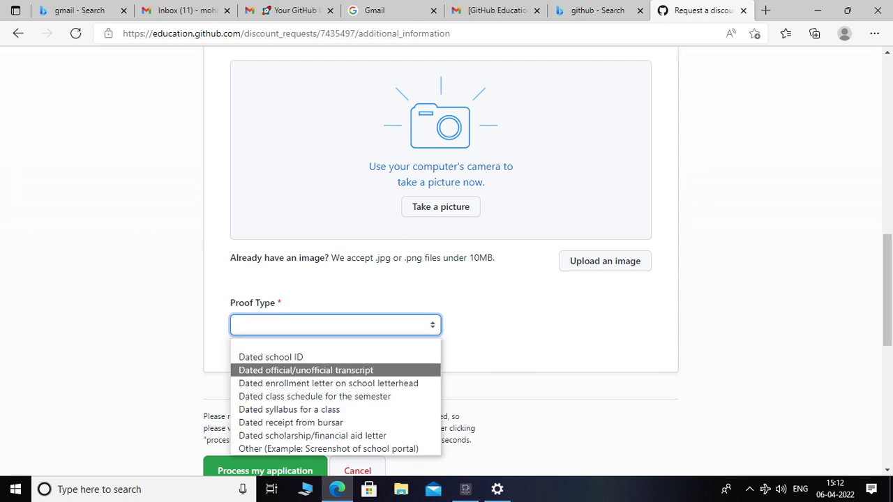
pyautogui.press('Return')
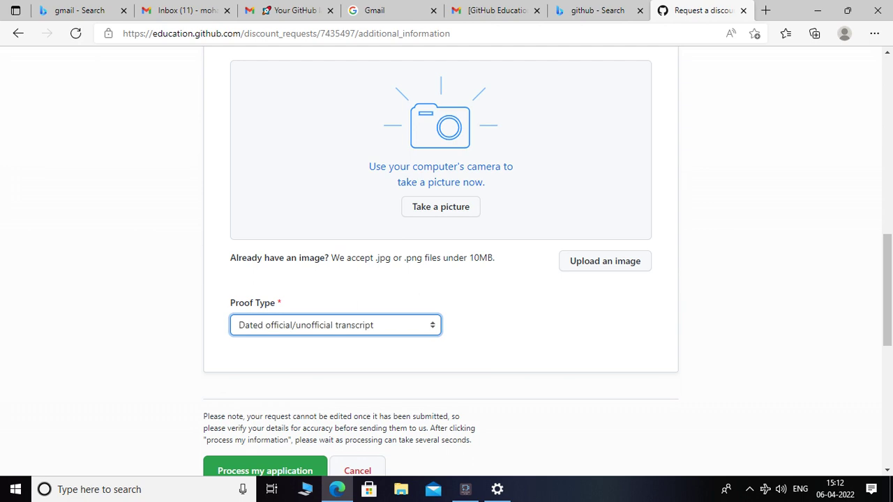
# - Change the proof type to Dated school ID
pyautogui.hotkey('alt', 'Down')
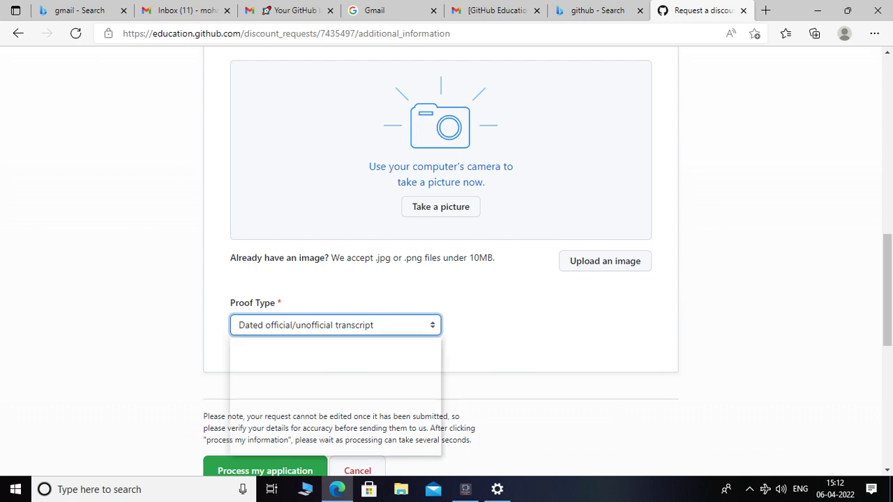
pyautogui.press('Up')
pyautogui.press('Down')
pyautogui.press('Down')
pyautogui.press('Up')
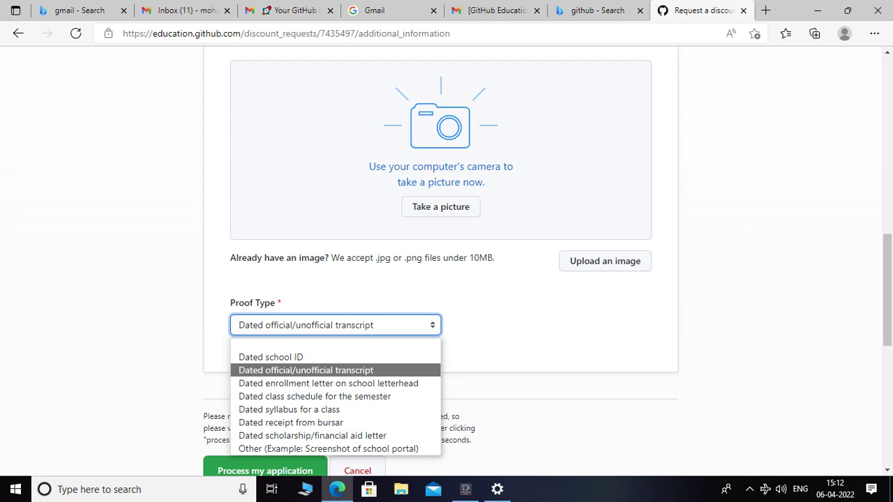
pyautogui.press('Up')
pyautogui.press('Up')
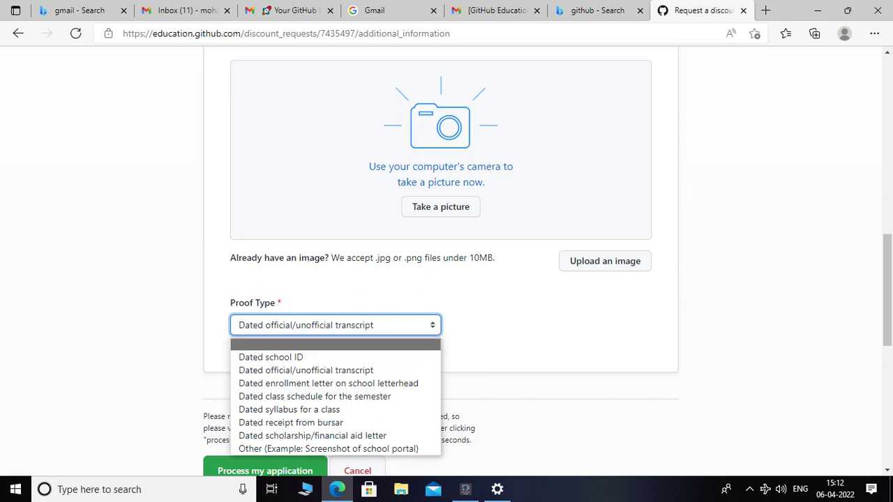
pyautogui.press('Down')
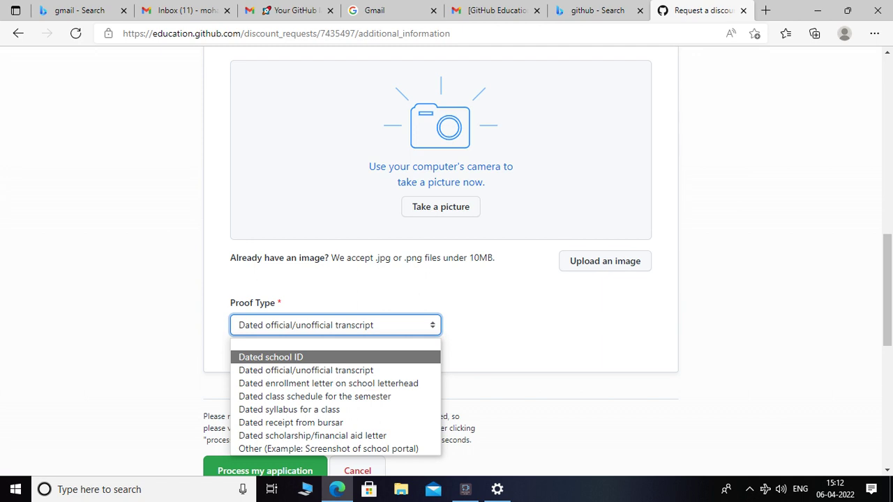
pyautogui.press('Return')
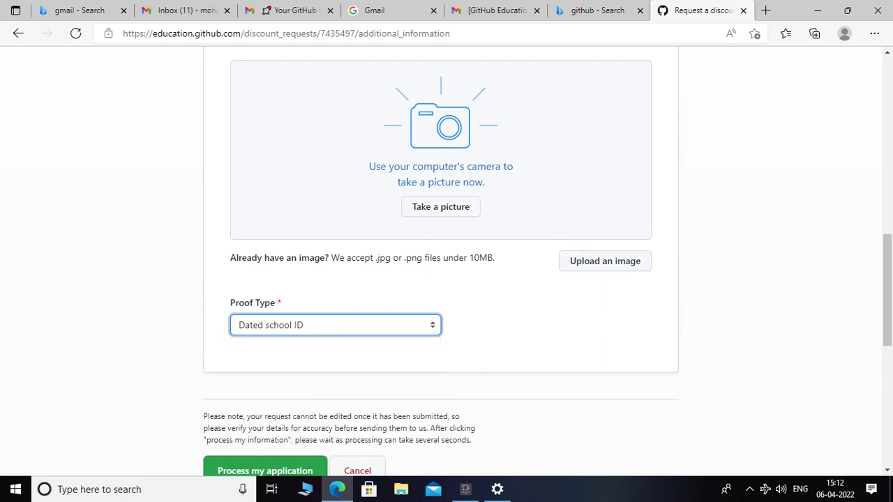
# - Review the accepted proof examples for the application and read the GitHub Education welcome e-mail about the Student Developer Pack in Gmail
pyautogui.scroll(-3, 446, 279)
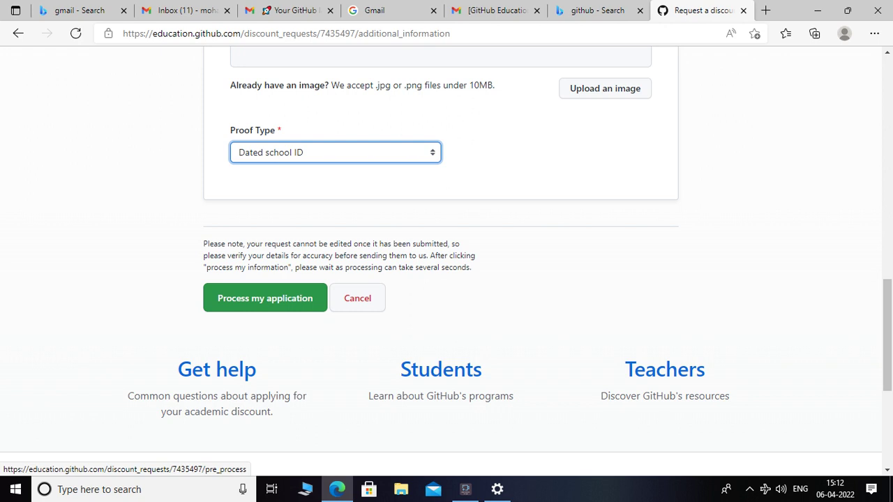
pyautogui.scroll(8, 446, 258)
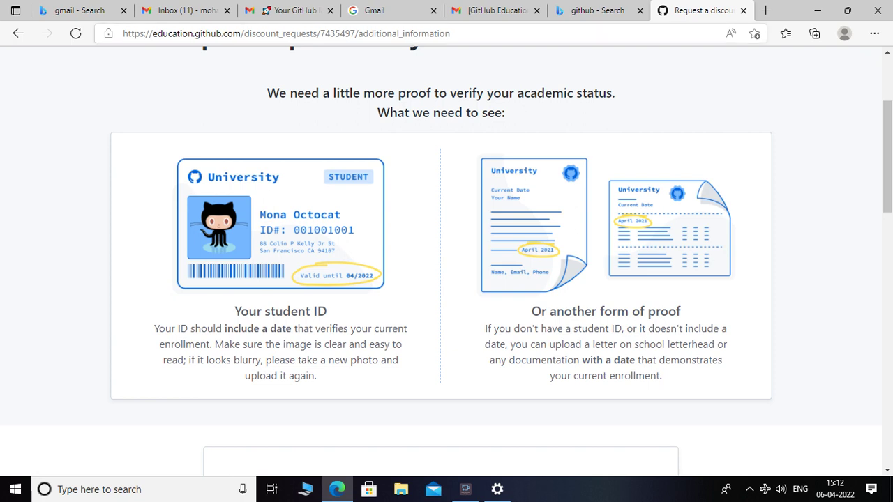
pyautogui.click(293, 10)
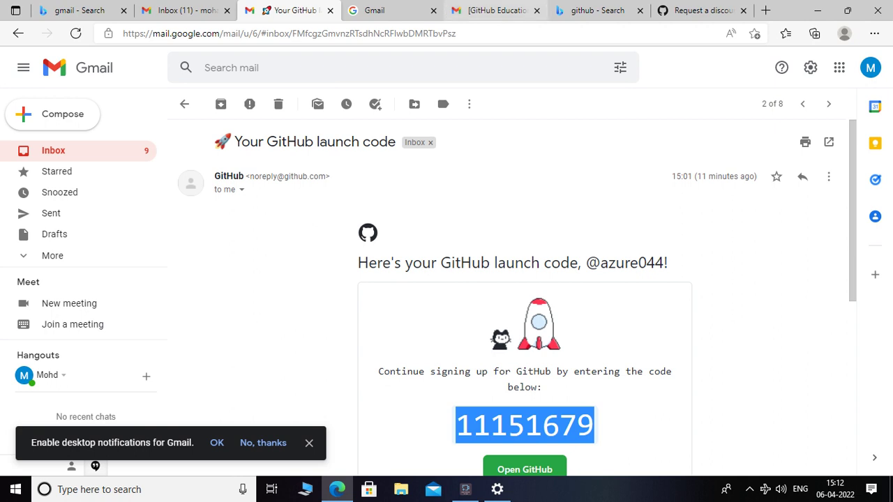
pyautogui.click(492, 10)
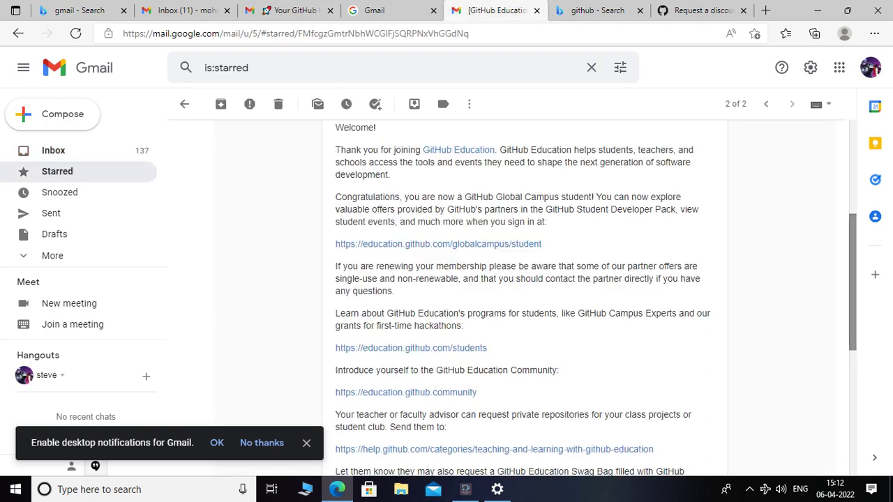
pyautogui.scroll(4, 523, 296)
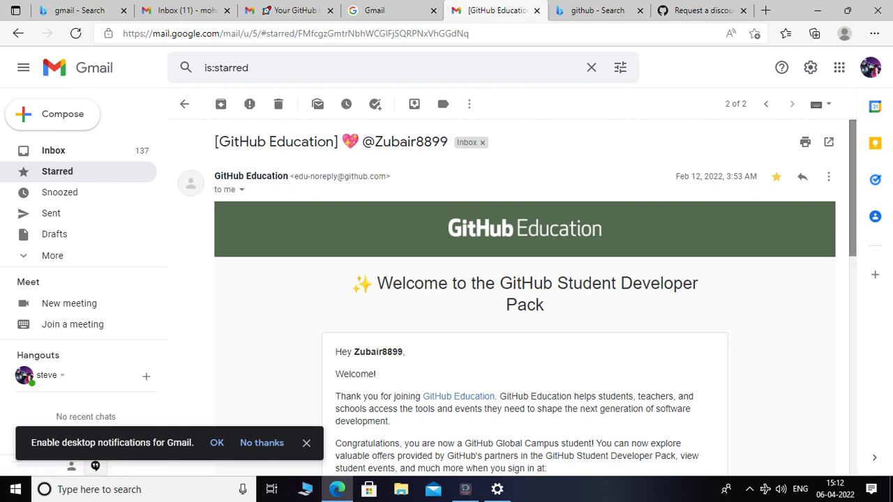
pyautogui.scroll(-5, 525, 296)
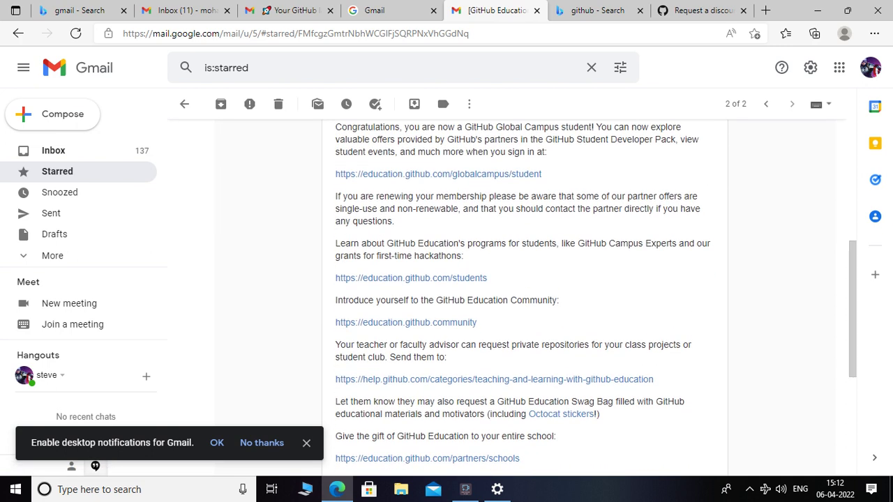